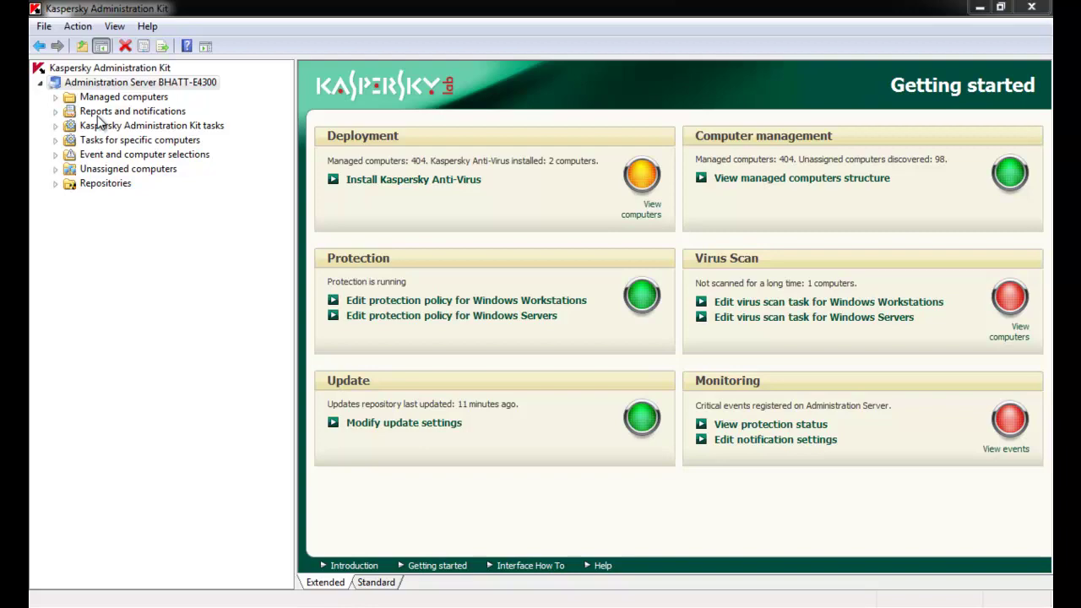
# Expand Child group #1 under Managed computers and review its policies and client computers.
pyautogui.click(54, 97)
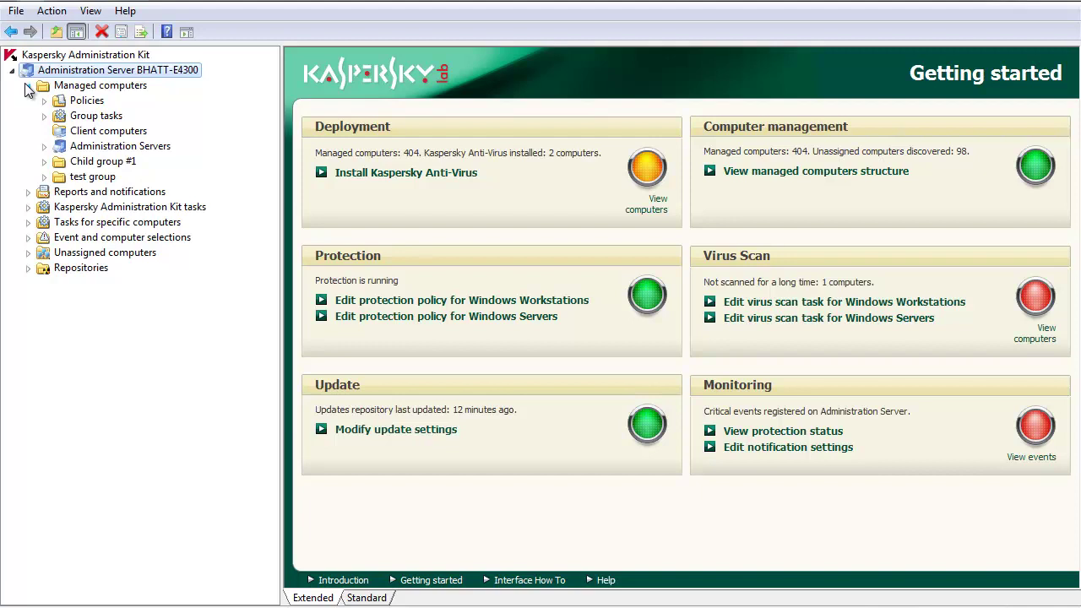
pyautogui.click(44, 162)
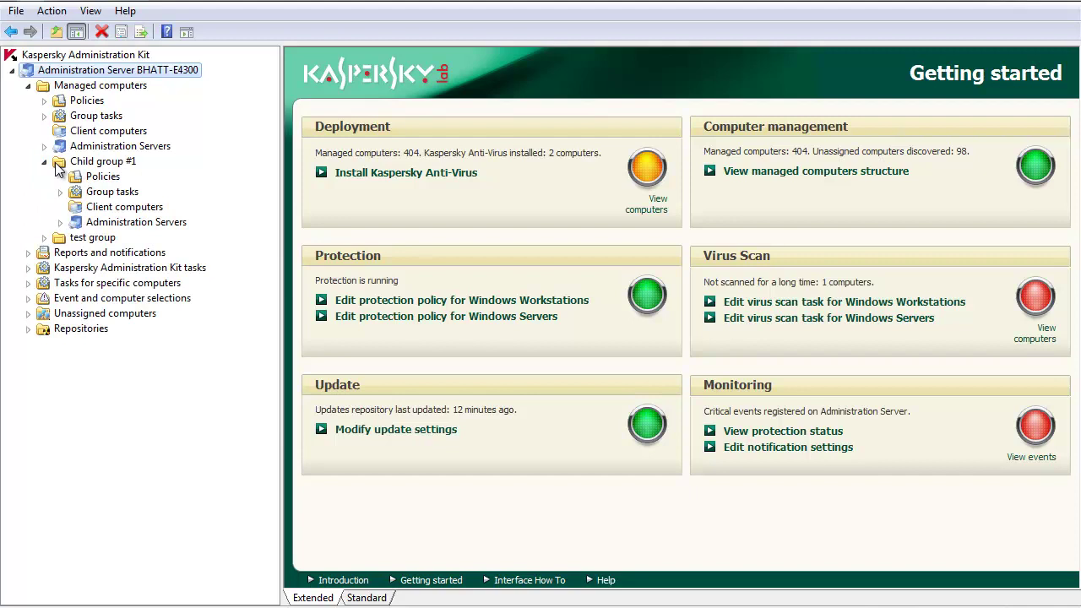
pyautogui.click(74, 182)
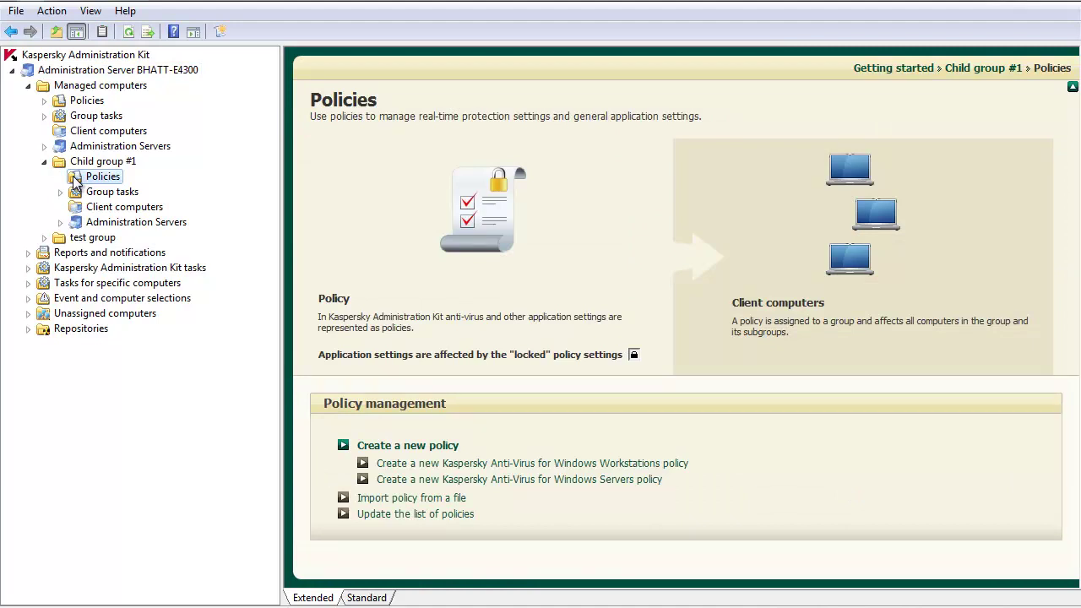
pyautogui.click(91, 213)
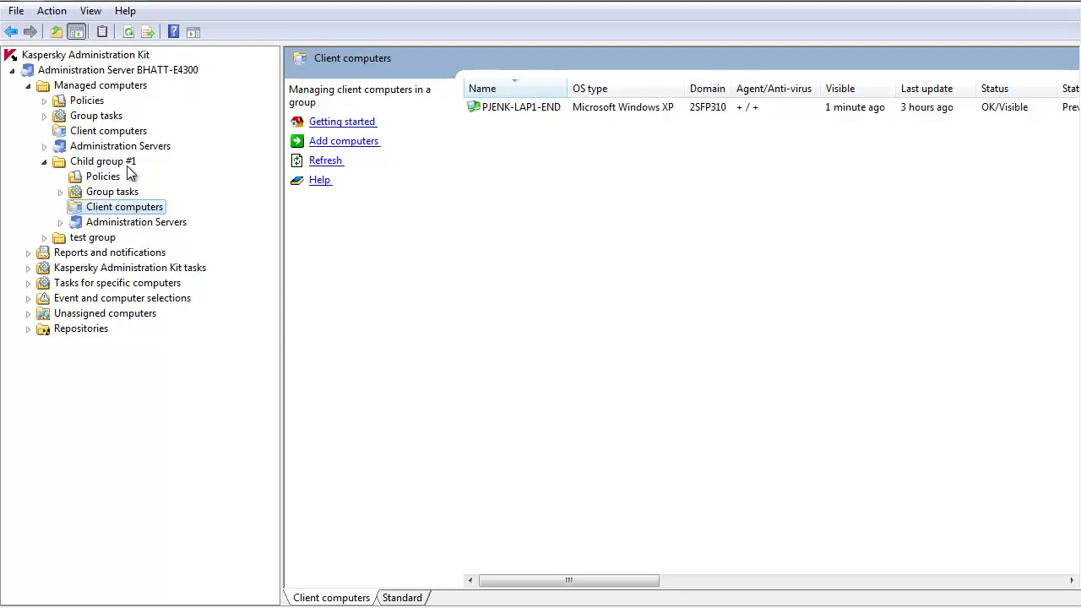
# Turn on the display of inherited policies for Child group #1 and expand its policy list.
pyautogui.click(115, 177)
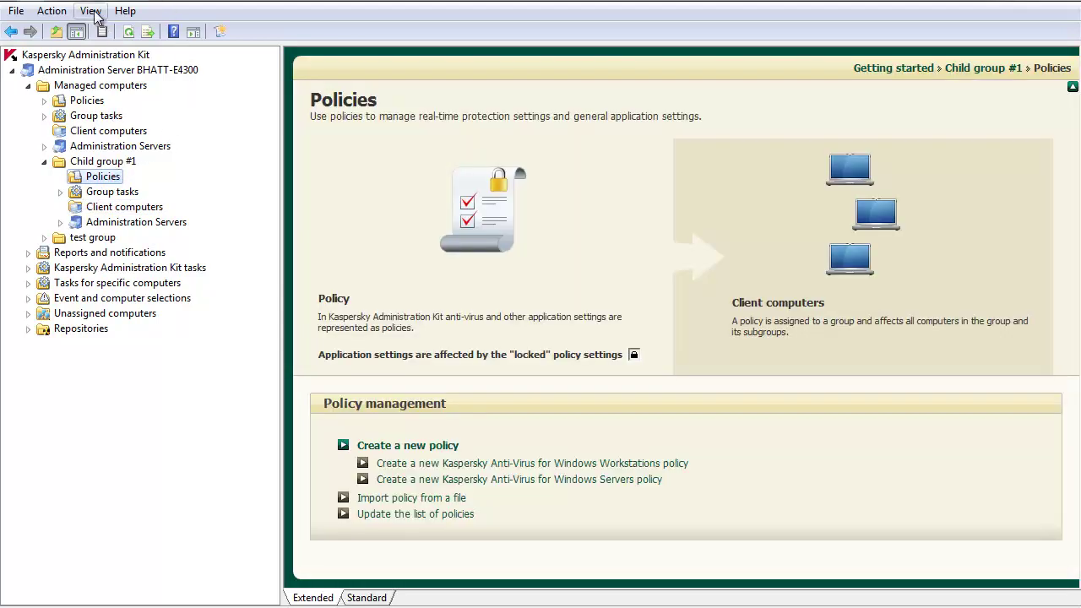
pyautogui.click(91, 11)
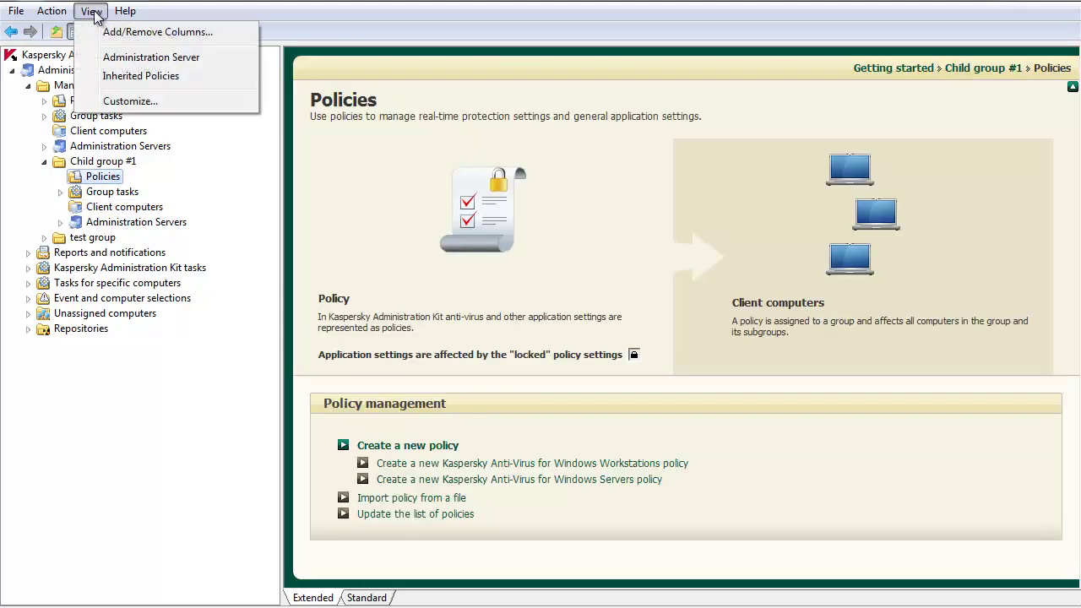
pyautogui.click(138, 77)
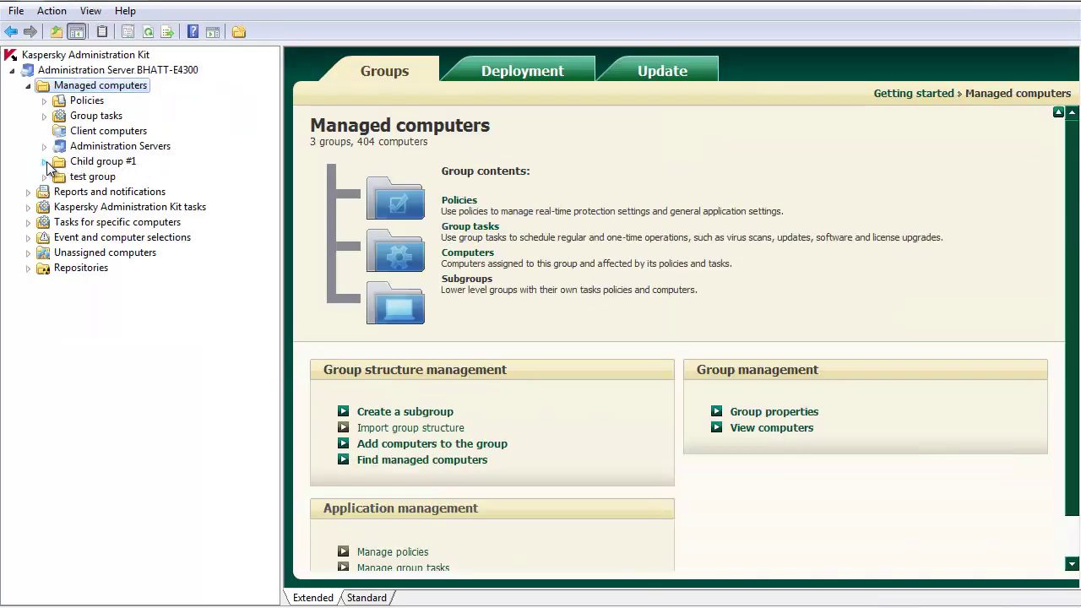
pyautogui.click(45, 162)
pyautogui.click(60, 178)
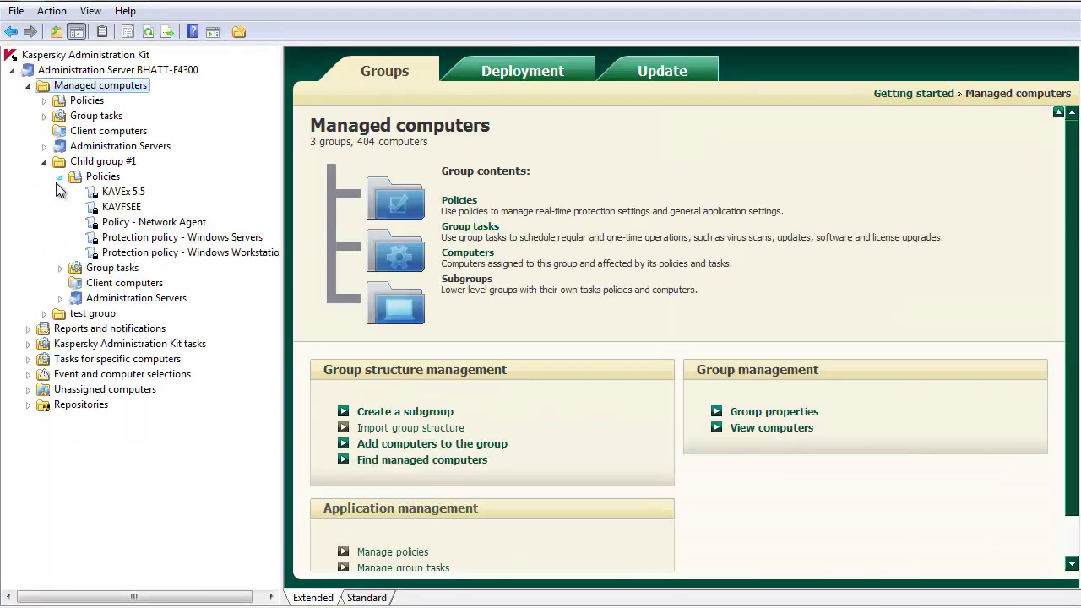
# Review the protection and general settings in the properties of Child group #1's inherited "Protection policy - Windows Workstations".
pyautogui.rightClick(118, 255)
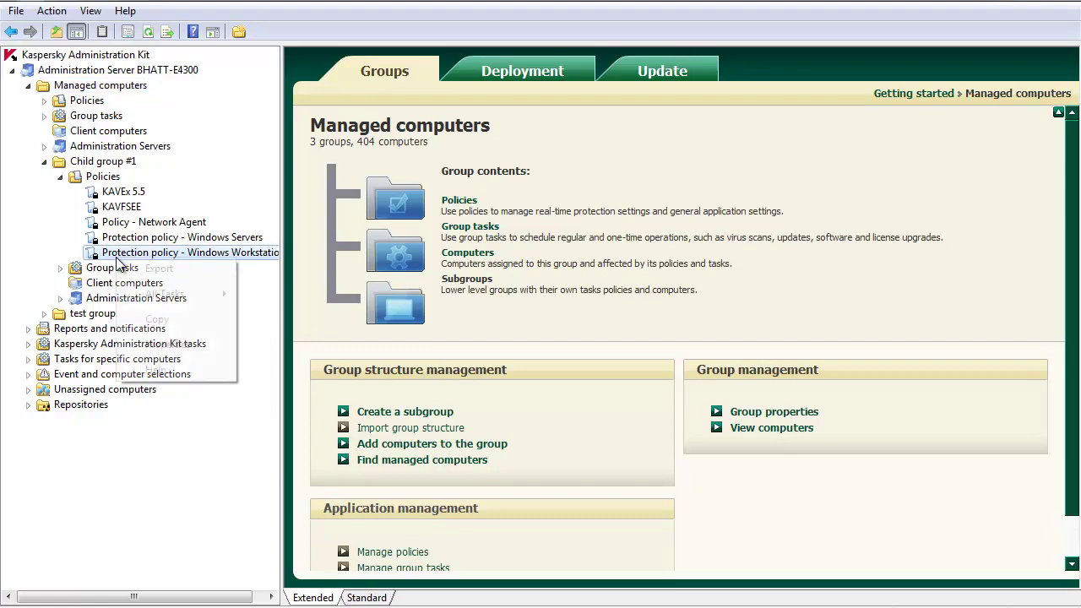
pyautogui.click(176, 347)
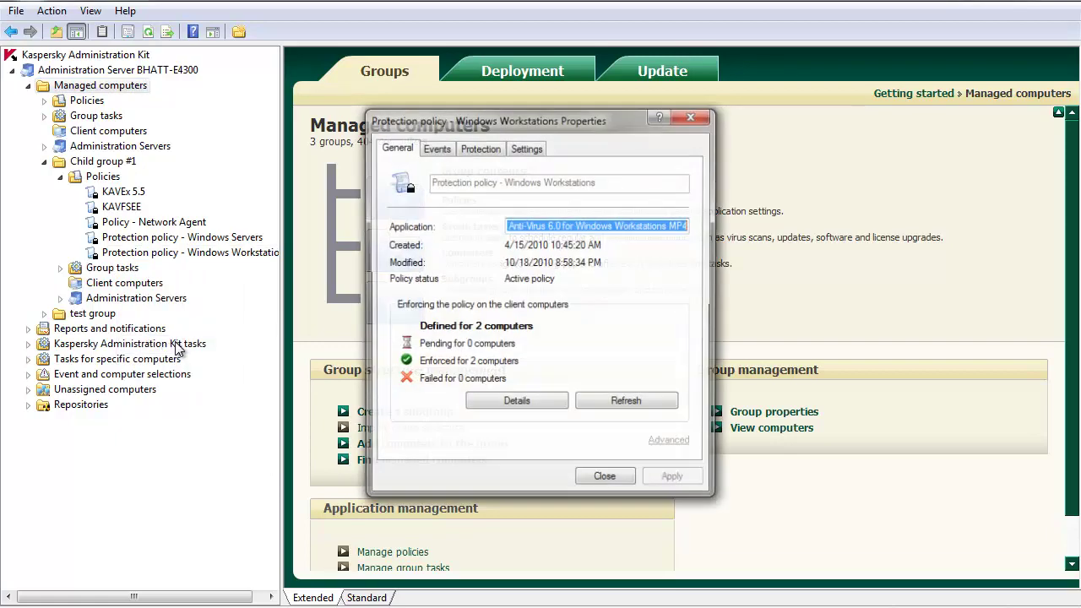
pyautogui.click(488, 147)
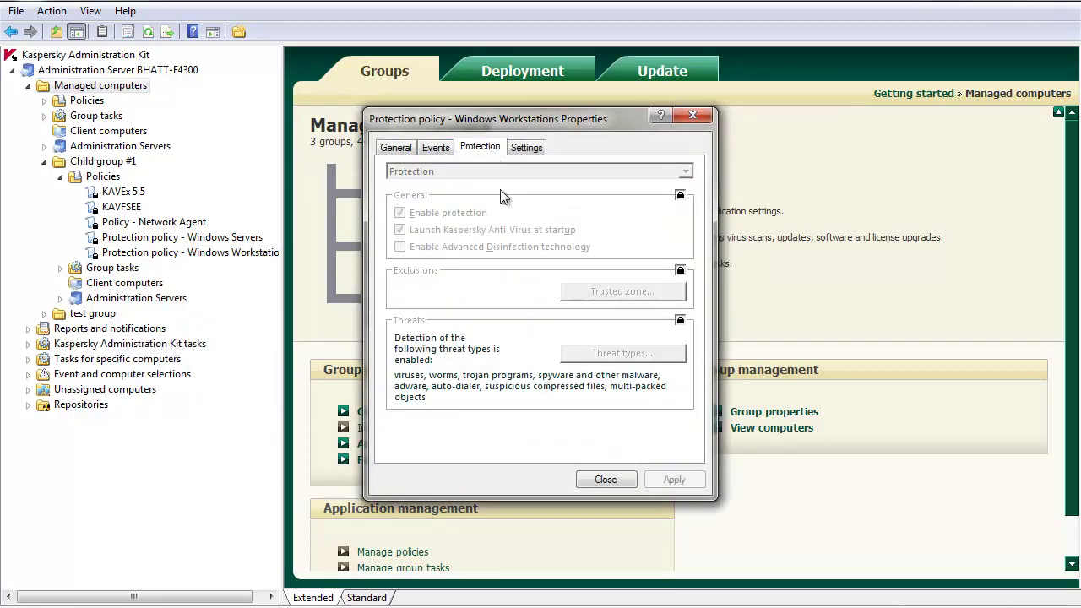
pyautogui.click(528, 155)
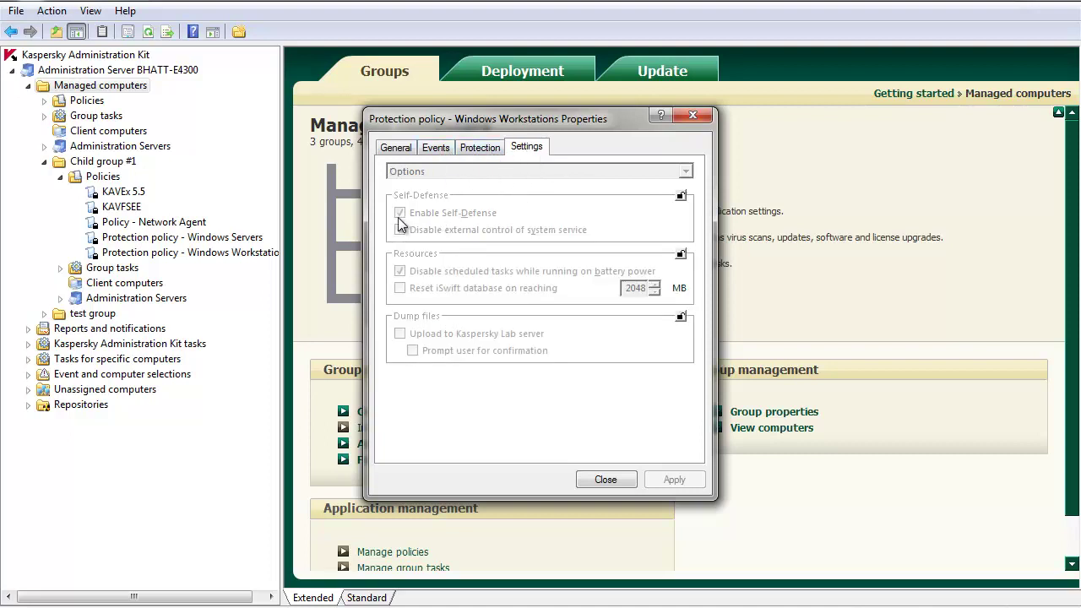
pyautogui.click(606, 480)
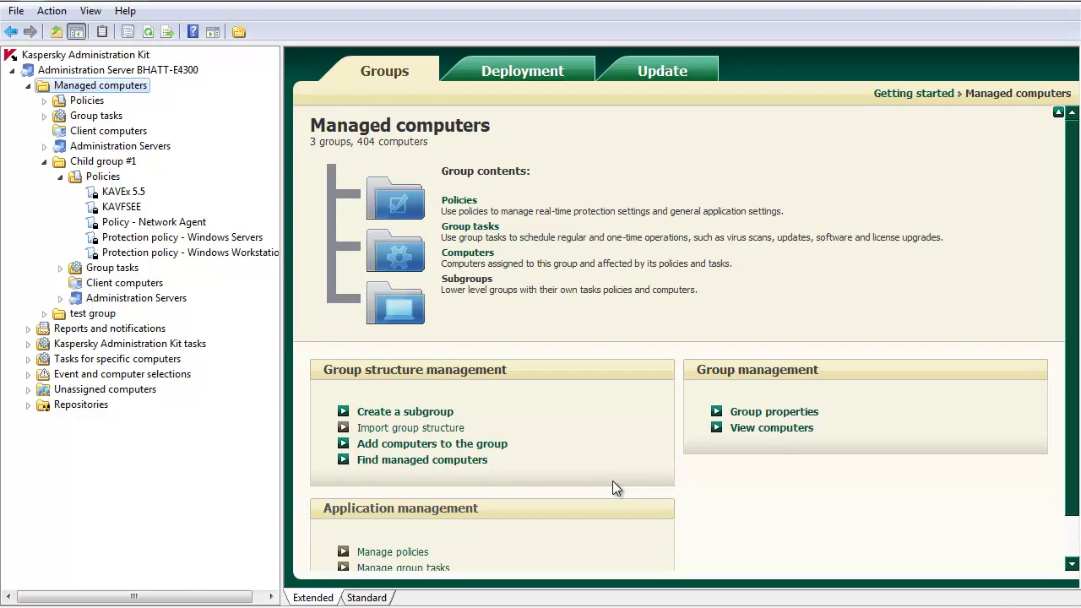
# Turn off the display of inherited policies for Child group #1.
pyautogui.click(105, 178)
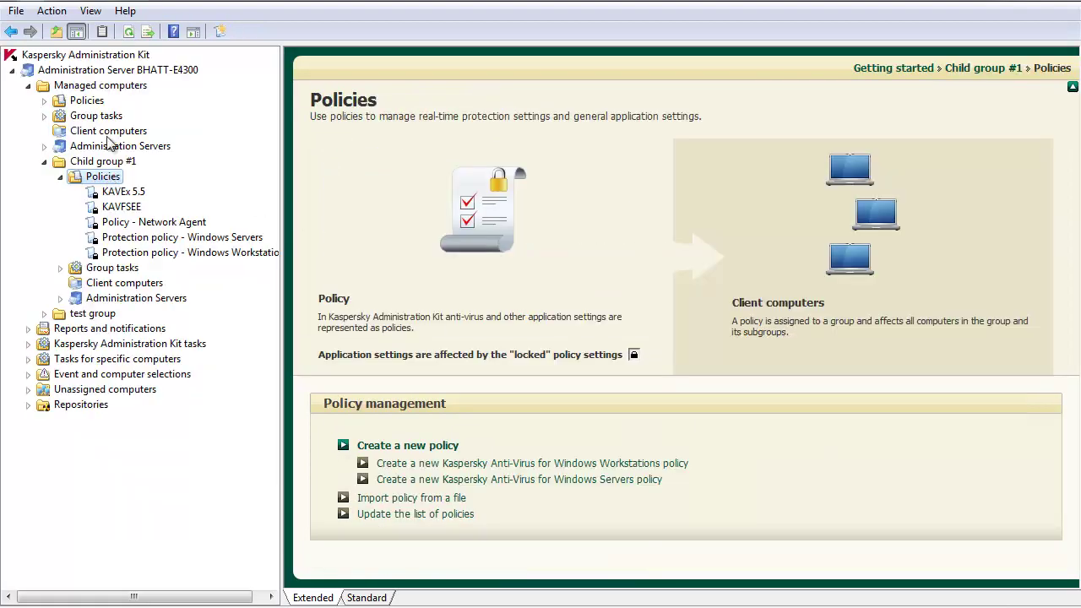
pyautogui.click(99, 16)
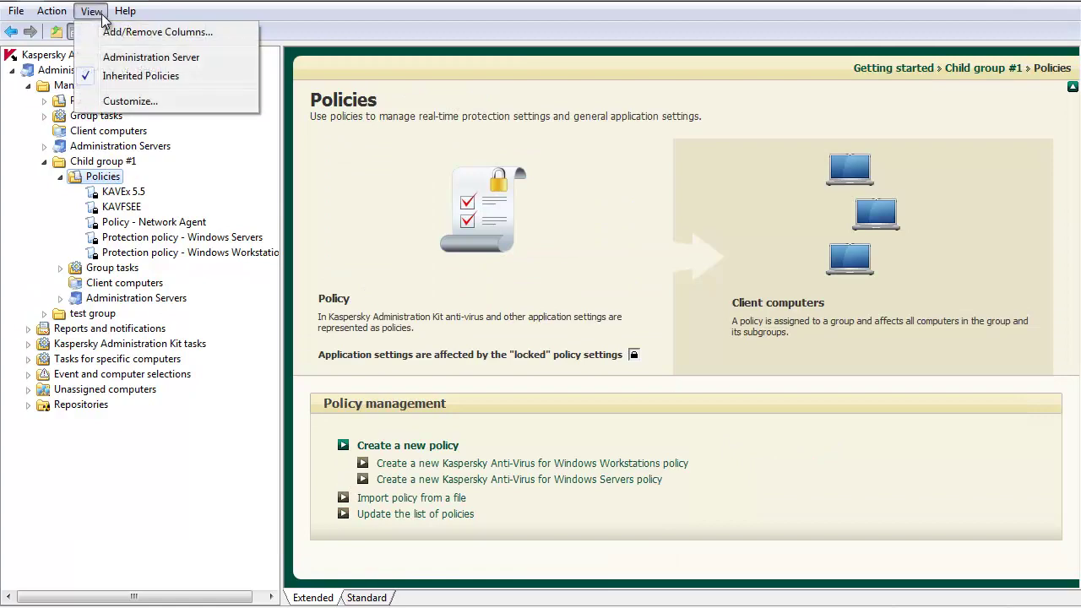
pyautogui.click(113, 75)
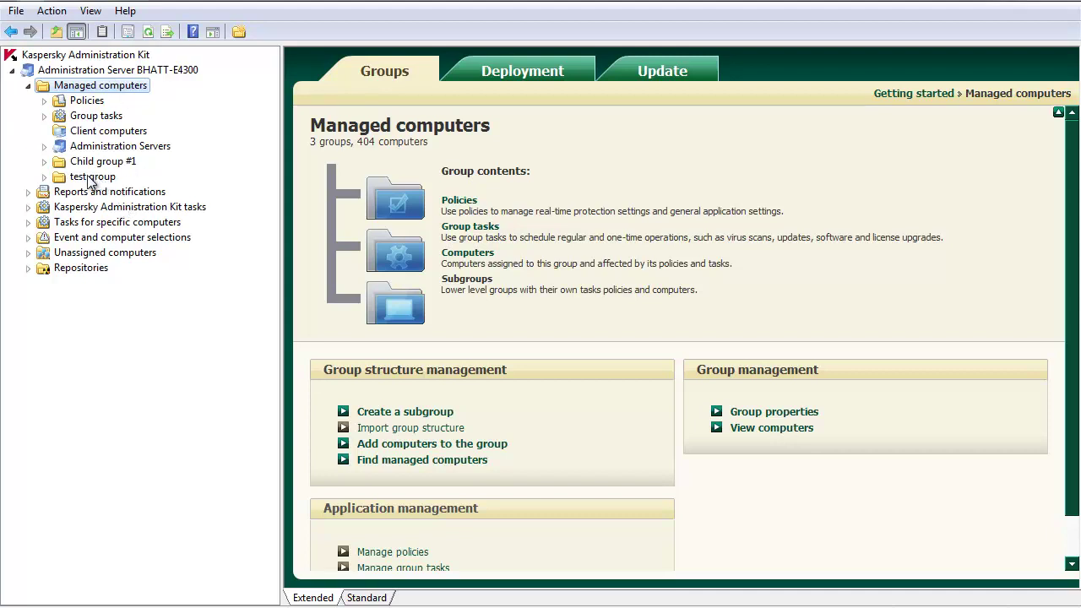
# Start a new policy in Child group #1 and name it "Sample MP4 workstation policy".
pyautogui.click(45, 161)
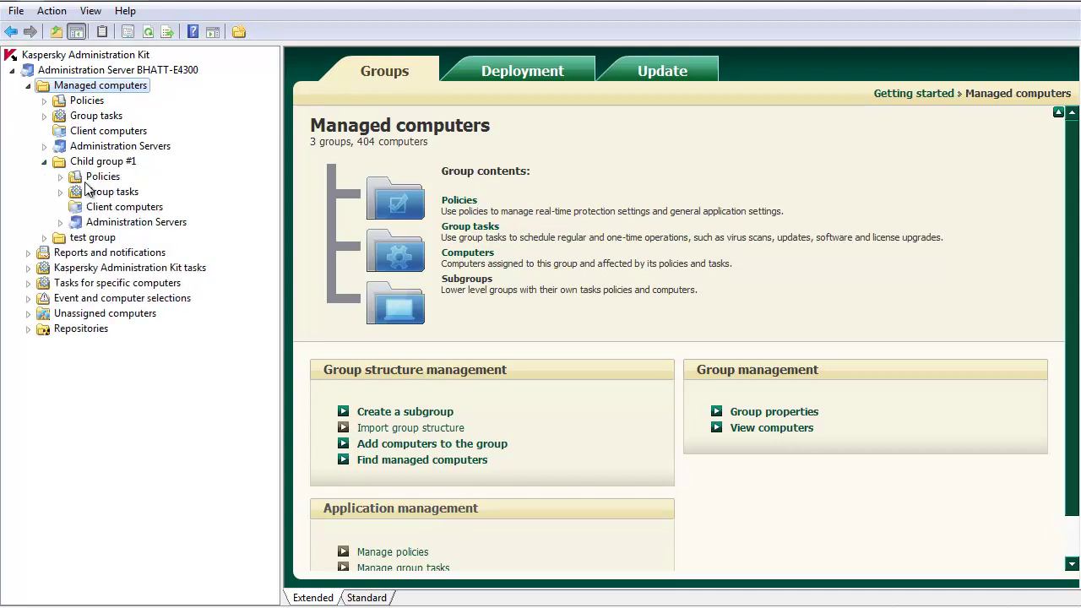
pyautogui.rightClick(88, 180)
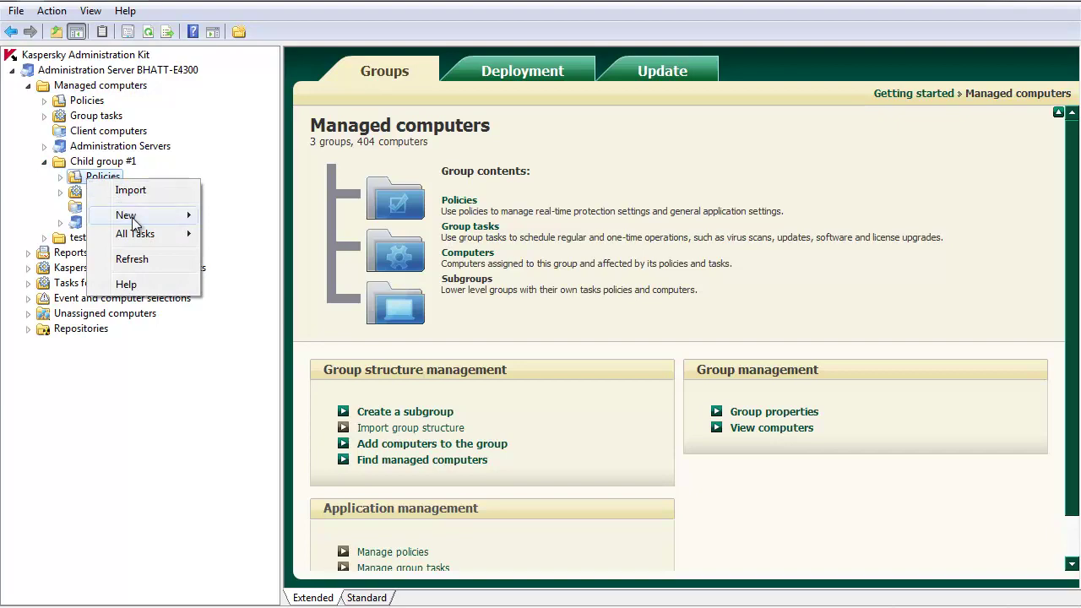
pyautogui.moveTo(135, 221)
pyautogui.click(233, 221)
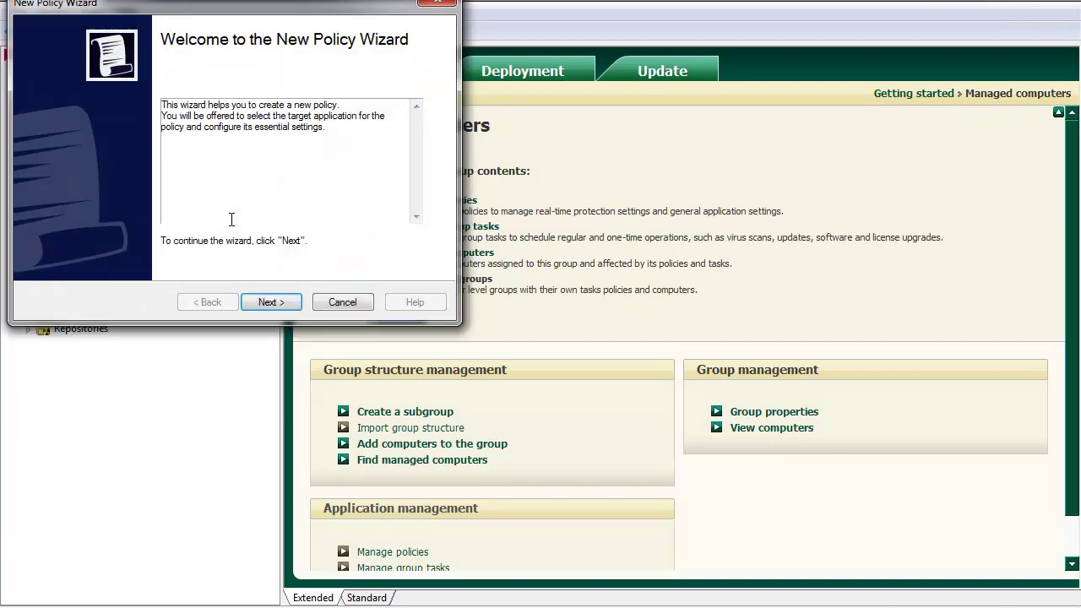
pyautogui.click(271, 301)
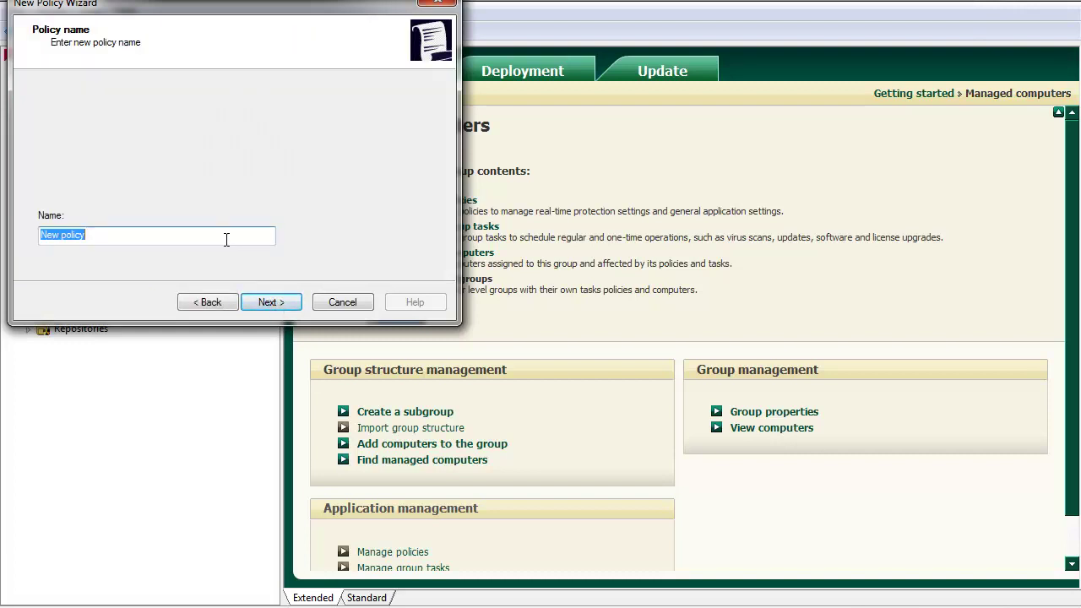
pyautogui.write('Sample MP4 workstation policy')
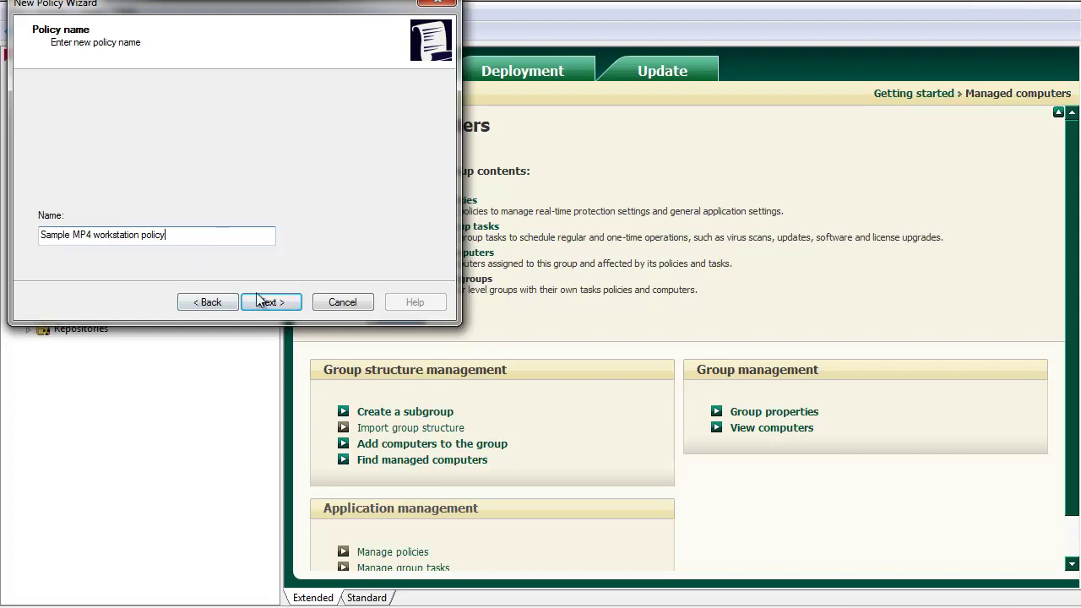
pyautogui.click(268, 301)
# Choose Kaspersky Anti-Virus 6.0 for Windows Workstations MP4 as the policy's application and finish creating it with the default settings.
pyautogui.click(221, 182)
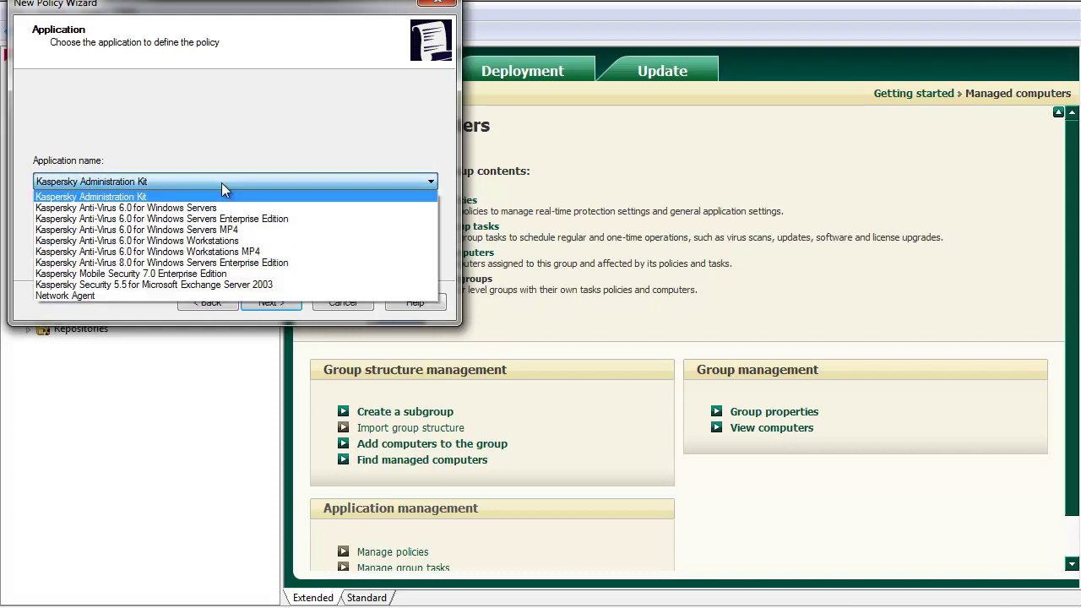
pyautogui.click(260, 253)
pyautogui.click(264, 305)
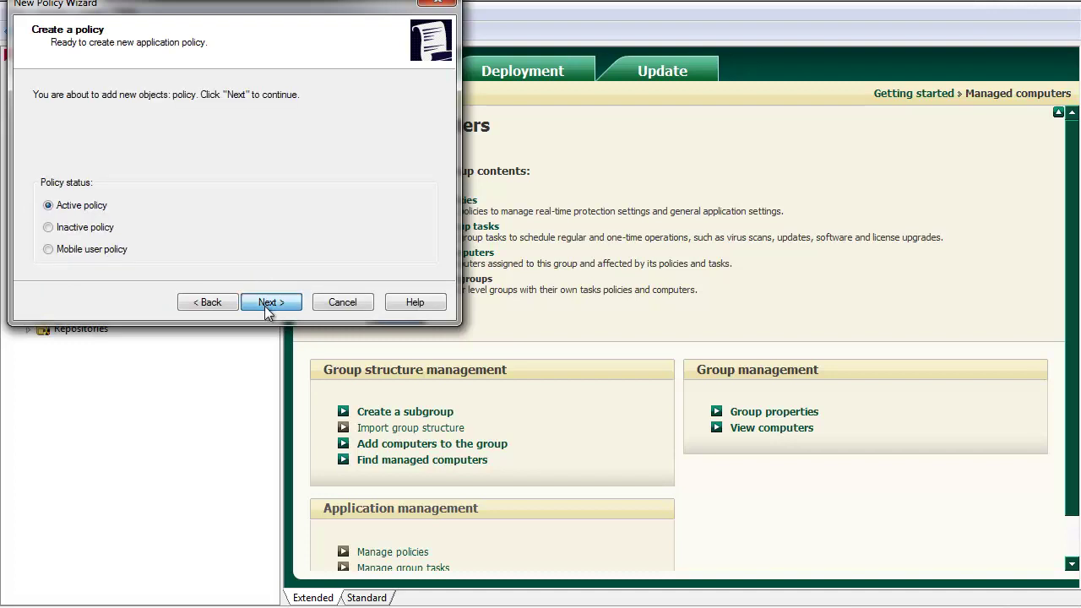
pyautogui.click(265, 305)
pyautogui.click(267, 306)
pyautogui.click(267, 306)
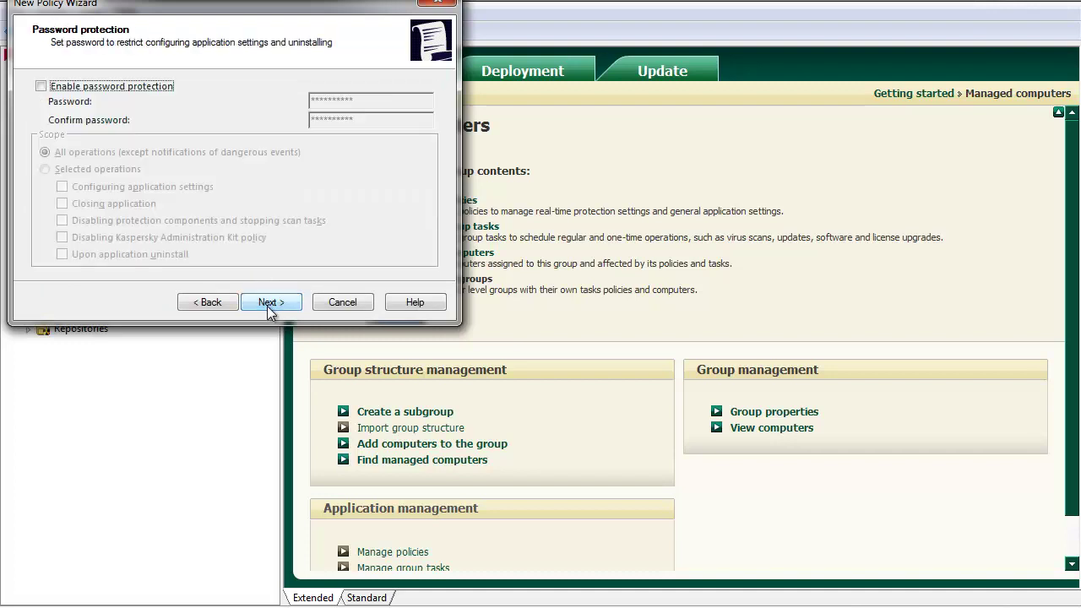
pyautogui.click(267, 305)
pyautogui.click(267, 305)
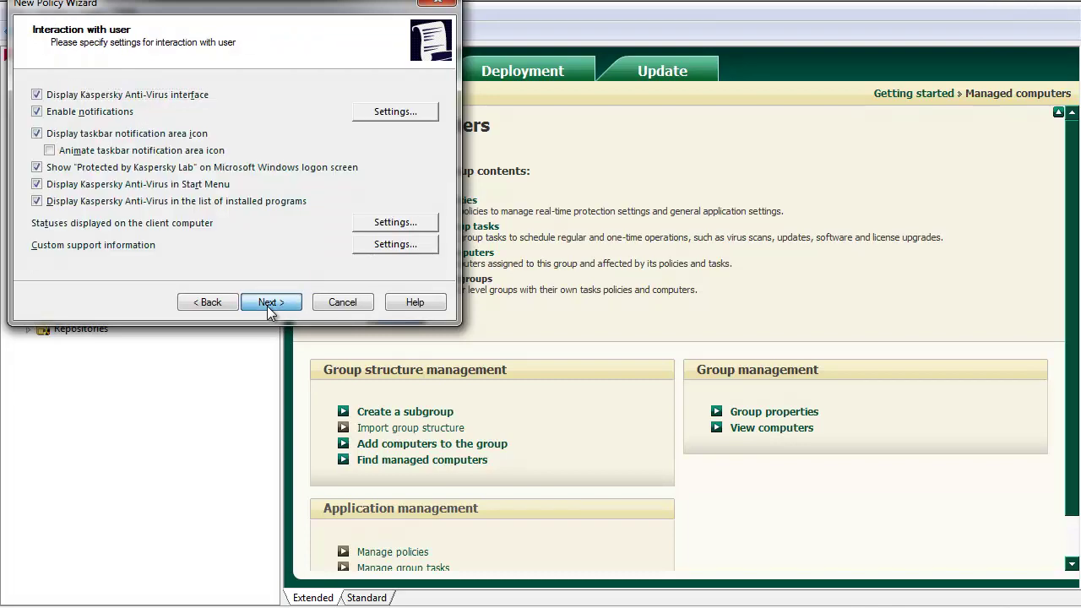
pyautogui.click(267, 306)
pyautogui.click(267, 305)
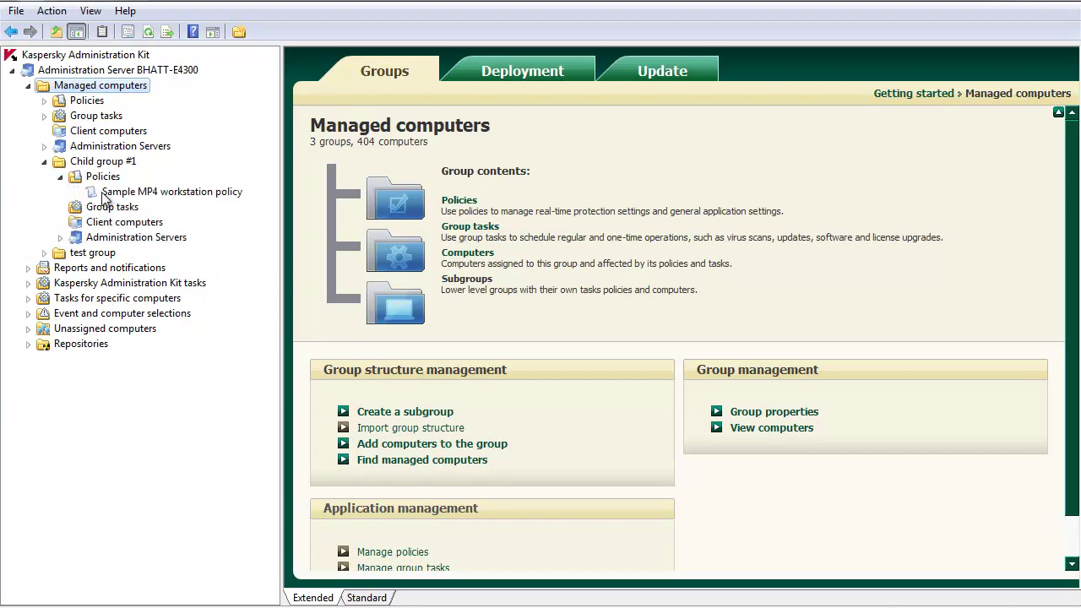
# Examine the protection components of the Sample MP4 workstation policy, including the File Anti-Virus settings.
pyautogui.click(109, 194)
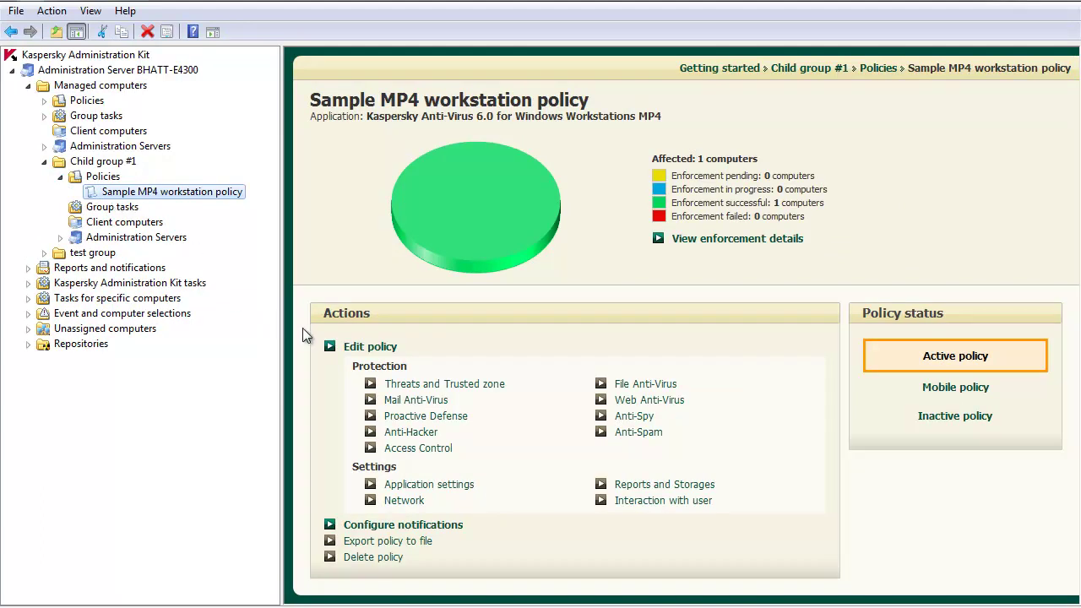
pyautogui.click(365, 347)
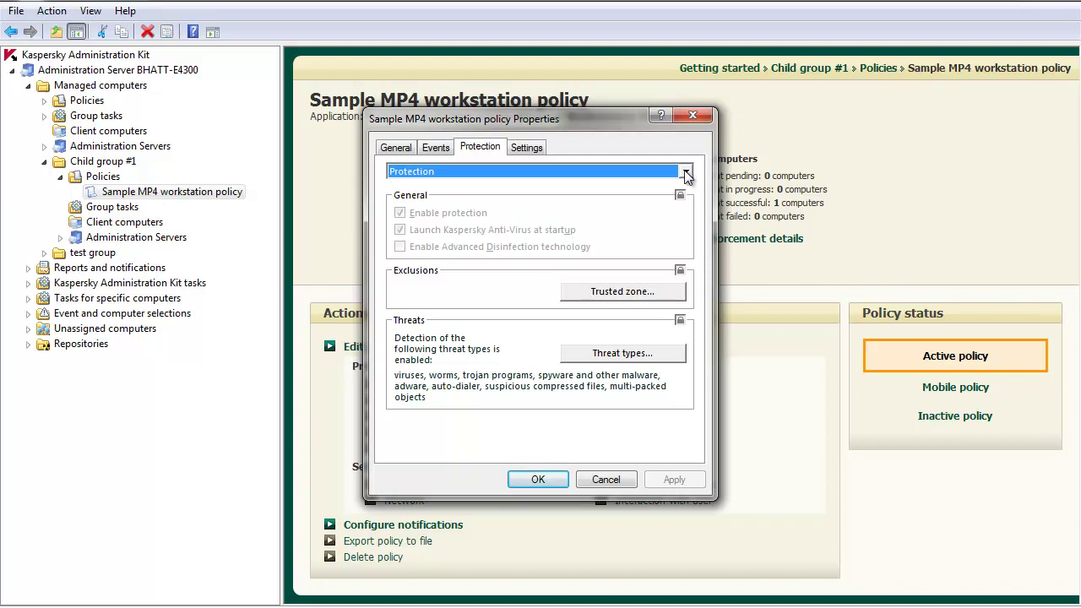
pyautogui.click(687, 173)
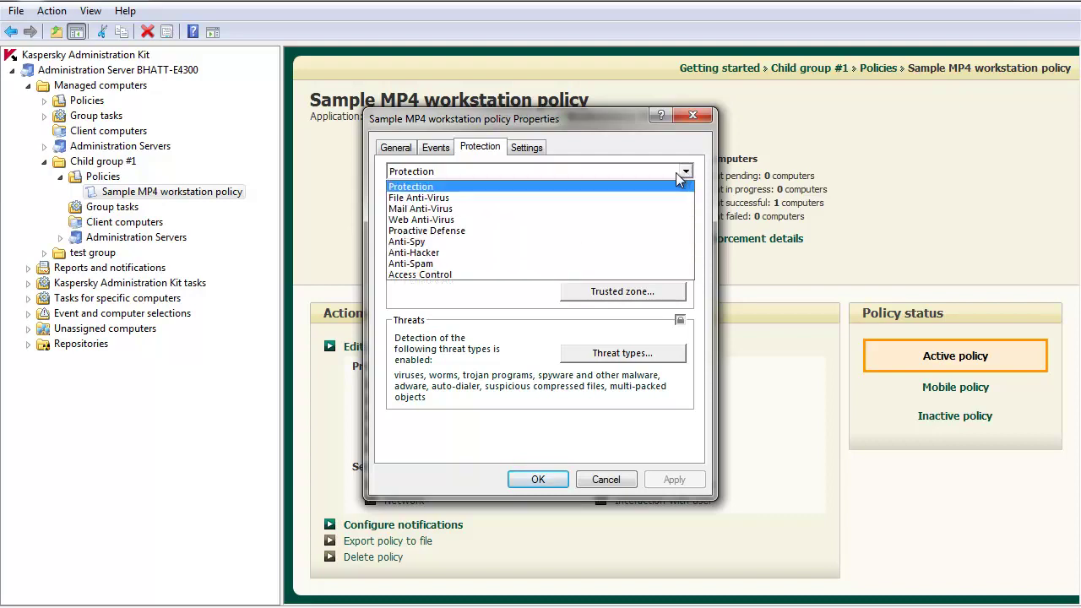
pyautogui.click(657, 199)
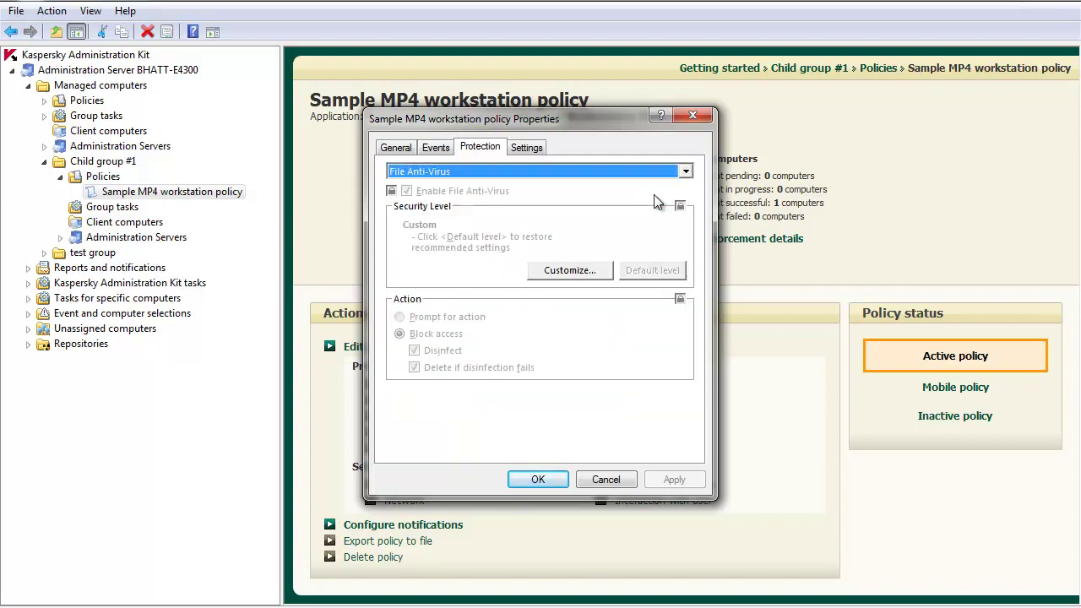
pyautogui.click(485, 169)
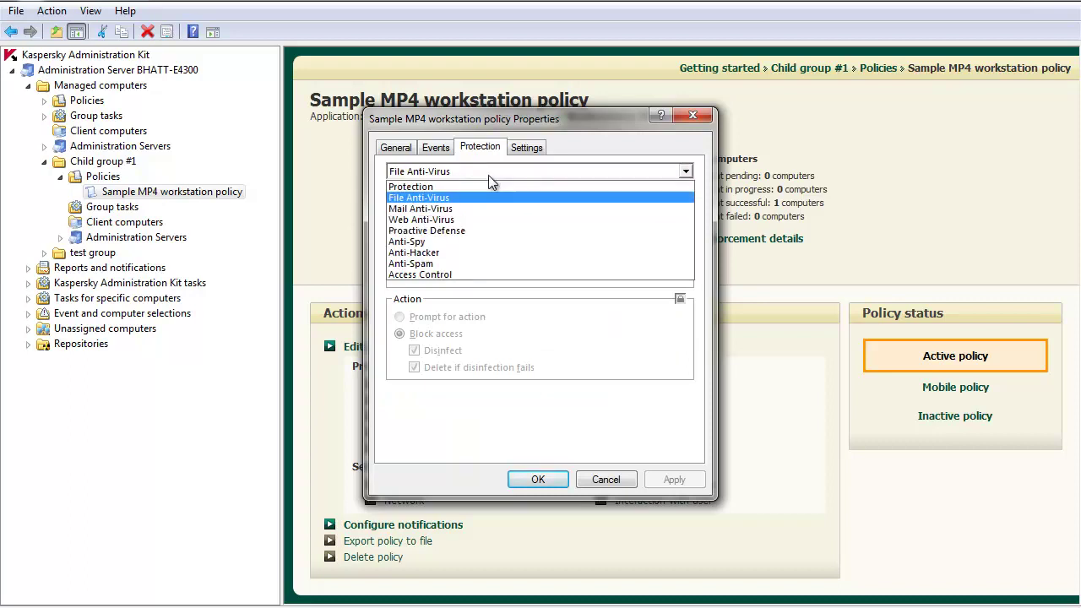
pyautogui.click(489, 183)
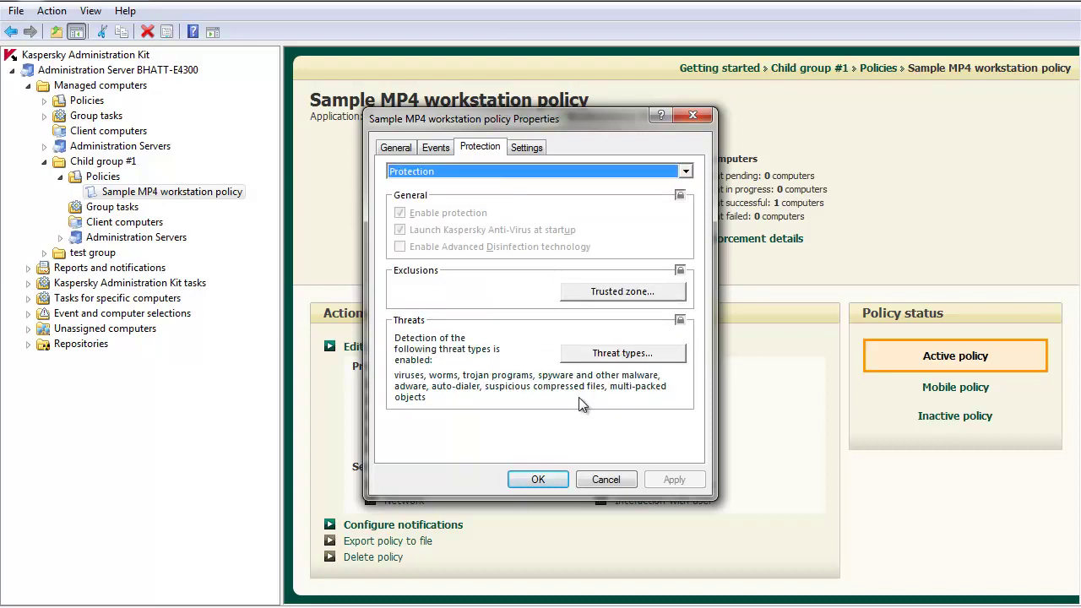
pyautogui.click(539, 479)
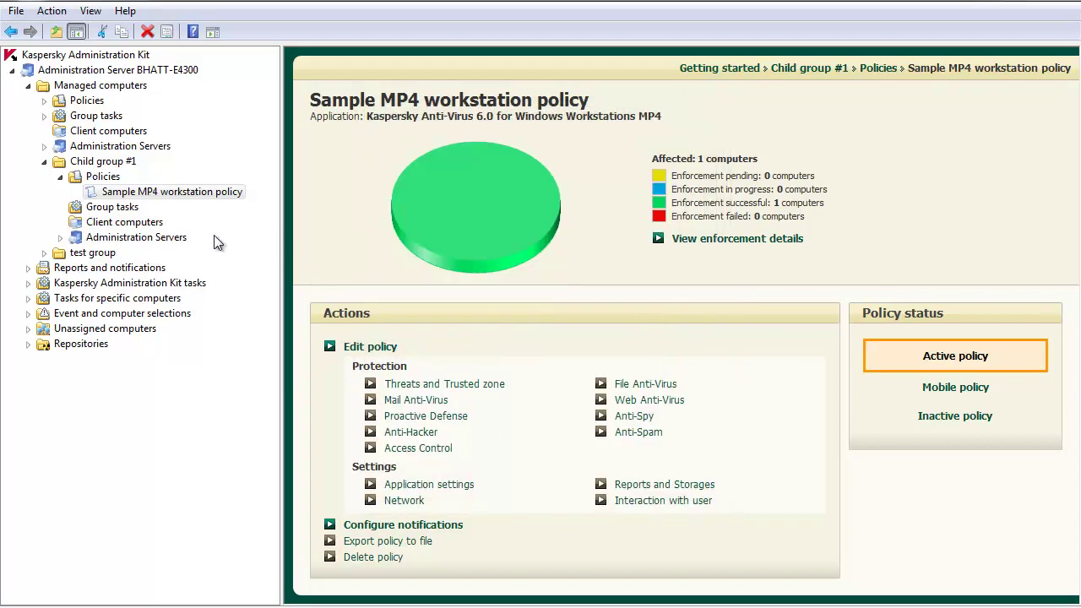
# Check the advanced policy status and settings inheritance options of the Sample MP4 workstation policy, then close its properties without changes.
pyautogui.rightClick(149, 194)
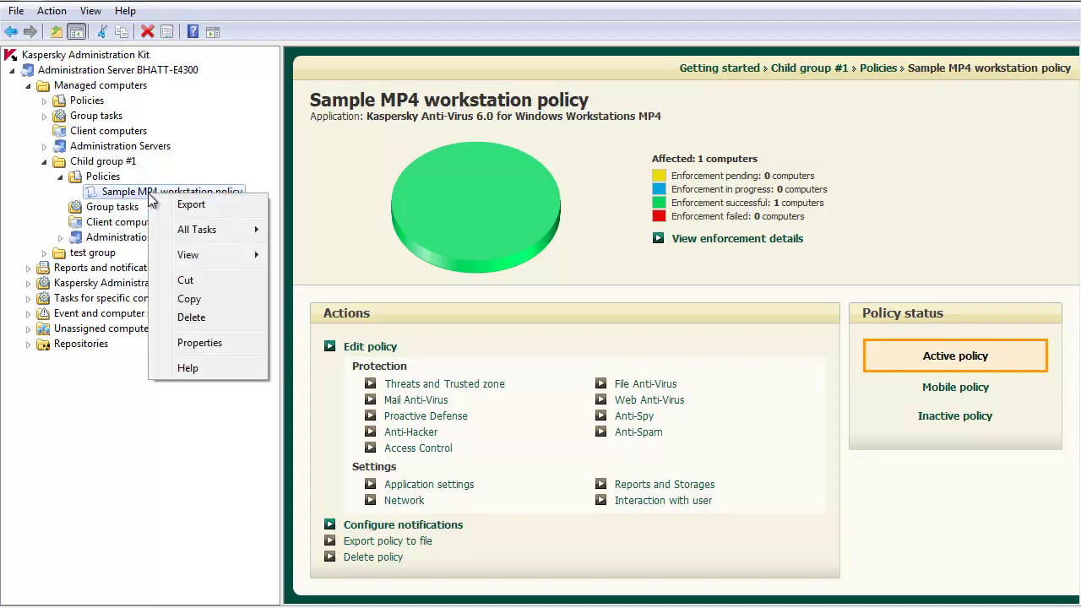
pyautogui.click(203, 342)
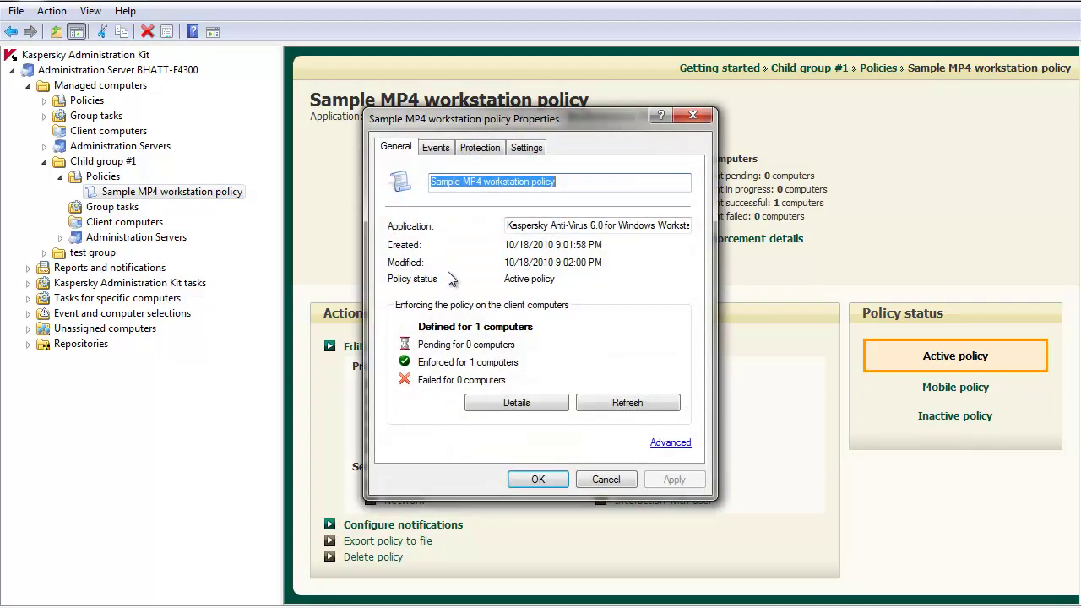
pyautogui.click(670, 444)
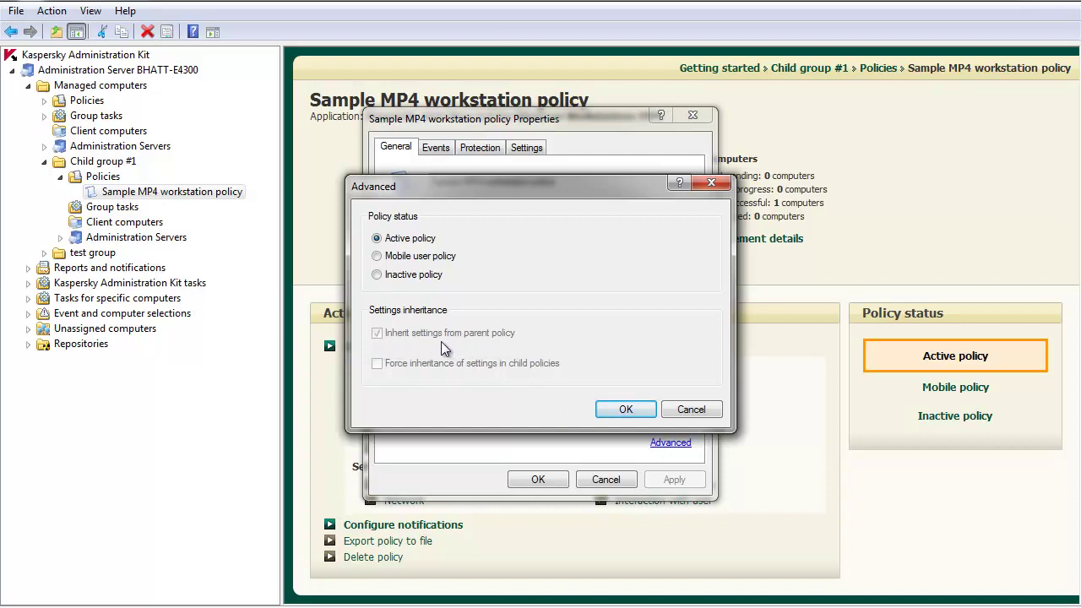
pyautogui.click(691, 409)
pyautogui.click(627, 479)
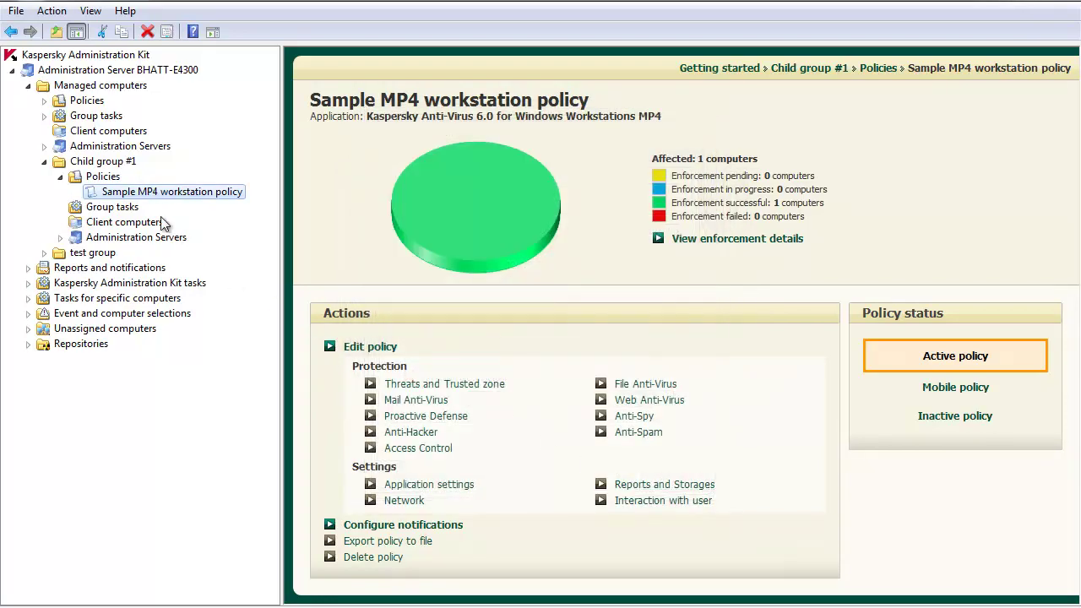
# Disable forced inheritance of settings in child policies for "Protection policy - Windows Workstations" under Managed computers.
pyautogui.click(44, 101)
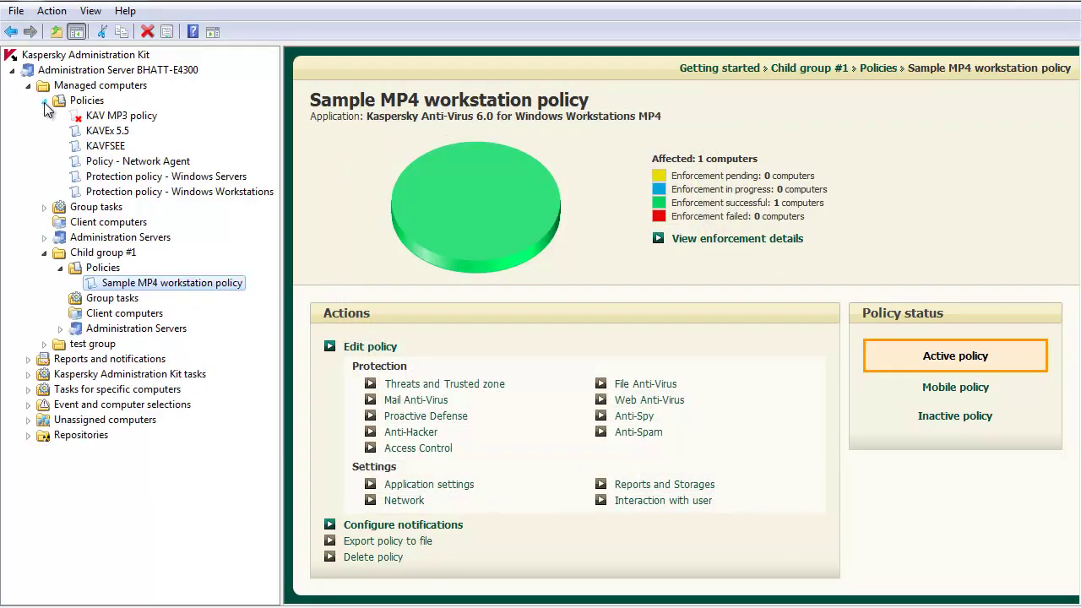
pyautogui.rightClick(126, 196)
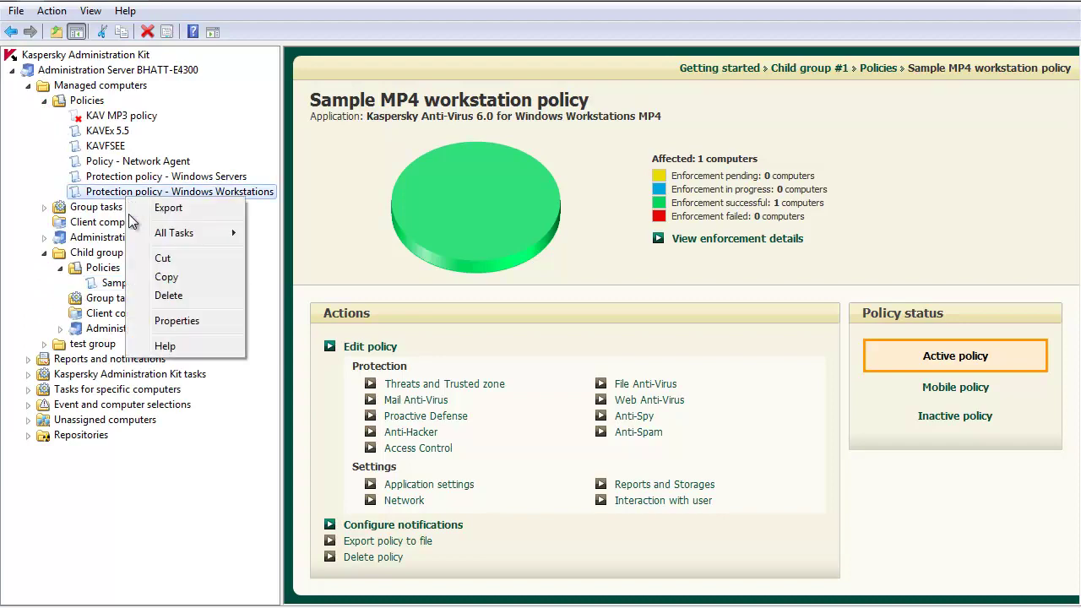
pyautogui.click(176, 321)
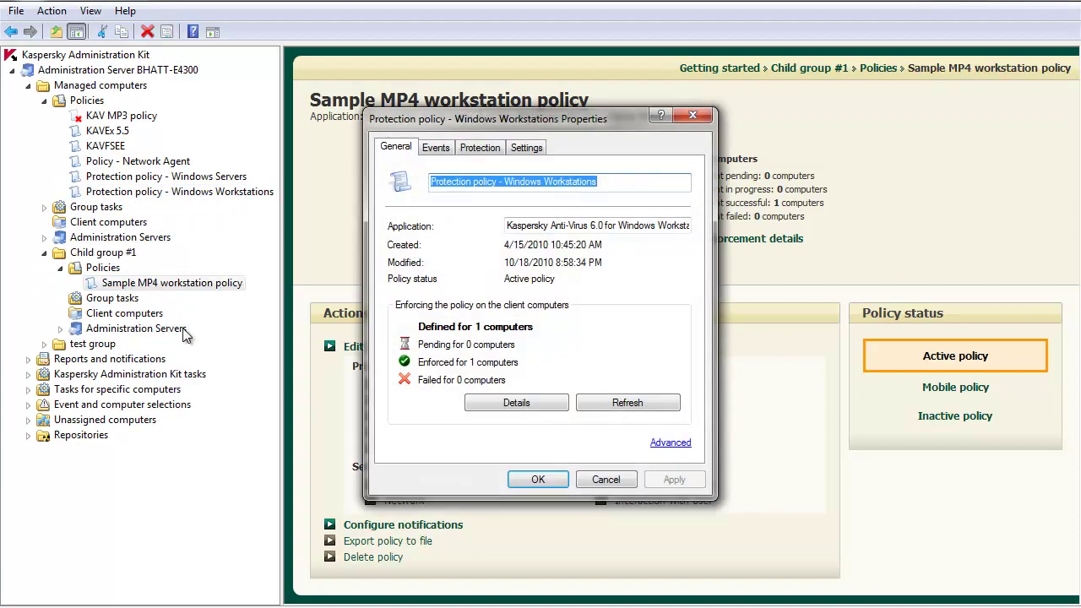
pyautogui.click(675, 446)
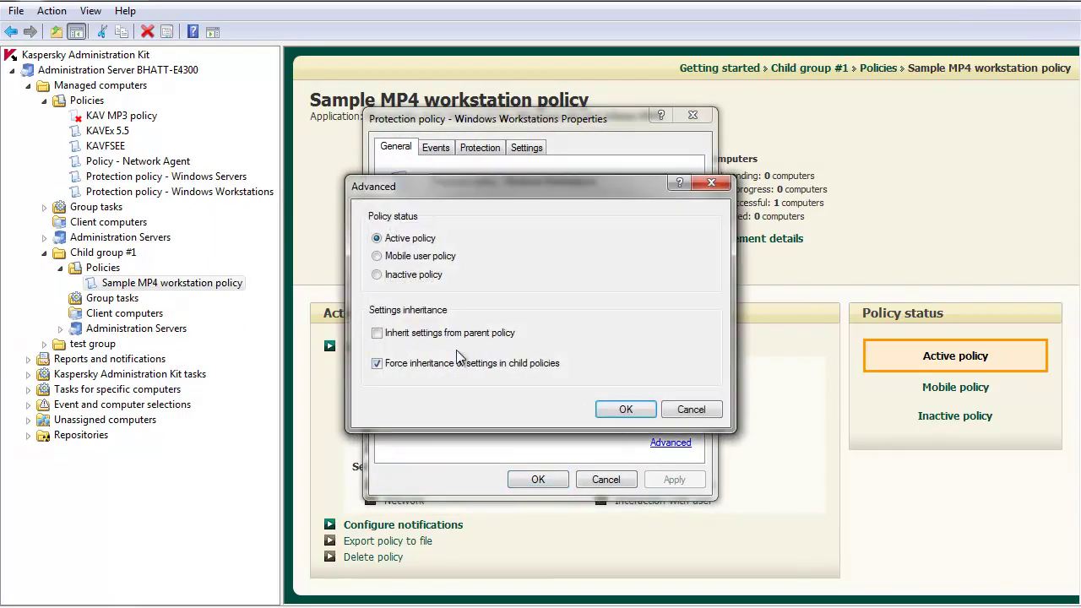
pyautogui.click(381, 367)
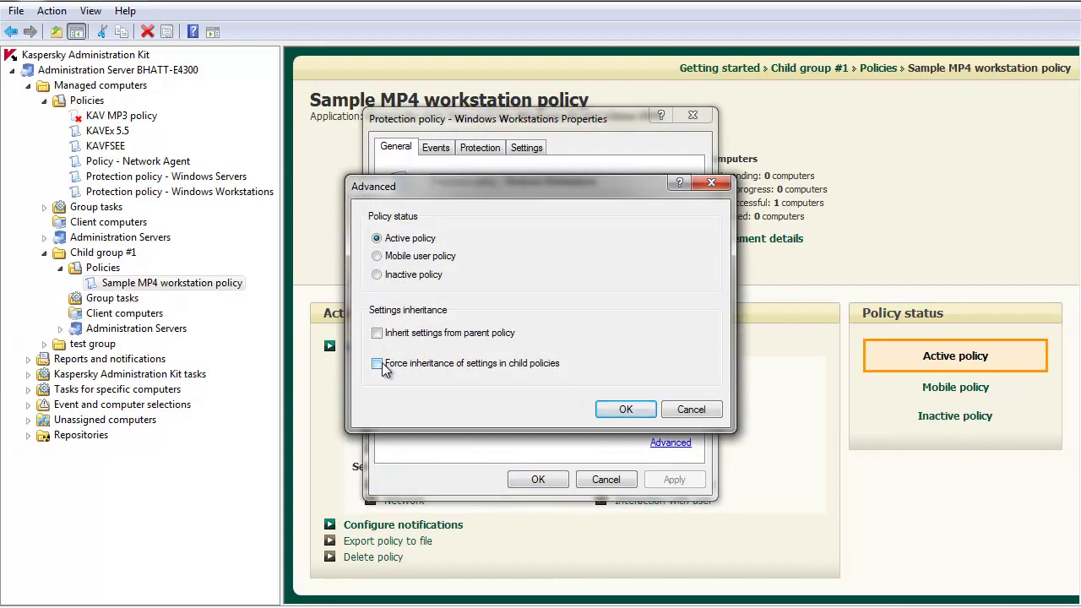
pyautogui.click(624, 410)
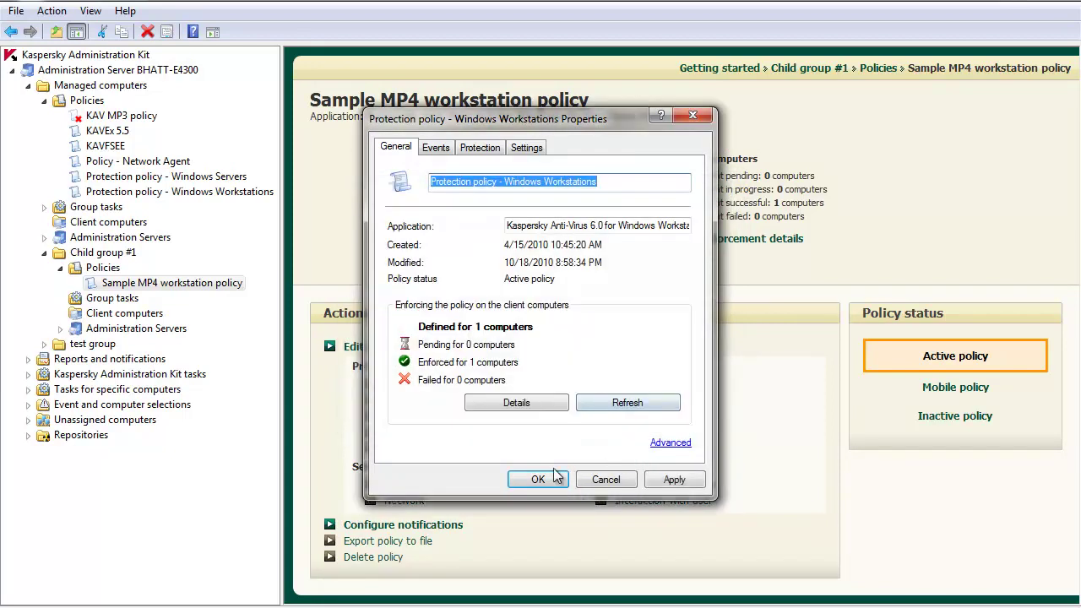
pyautogui.click(549, 479)
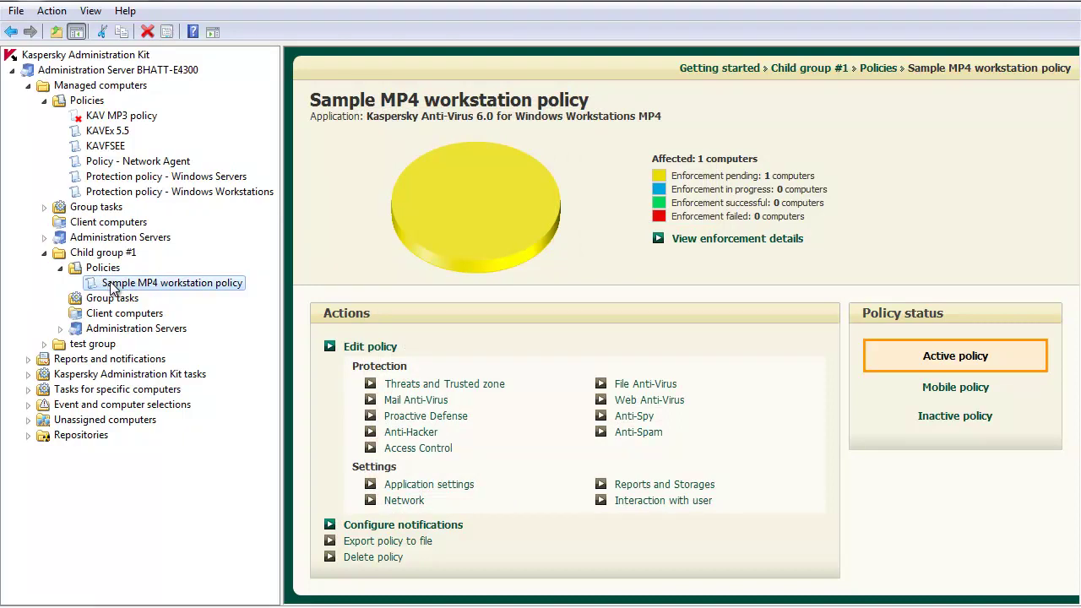
# Disable inheriting settings from the parent policy in the Sample MP4 workstation policy of Child group #1 and apply the change.
pyautogui.rightClick(112, 287)
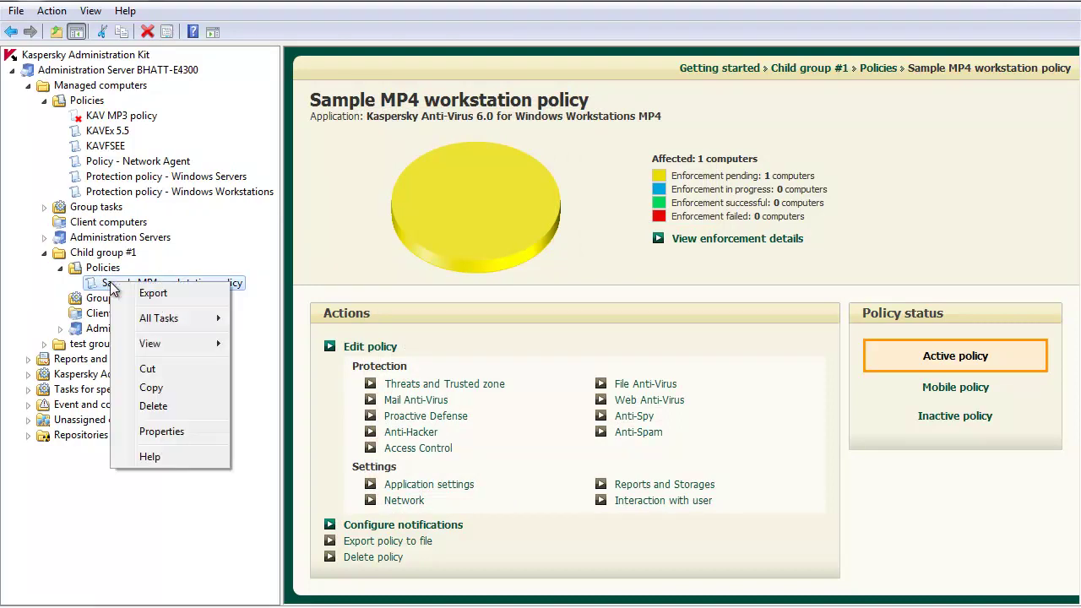
pyautogui.click(165, 432)
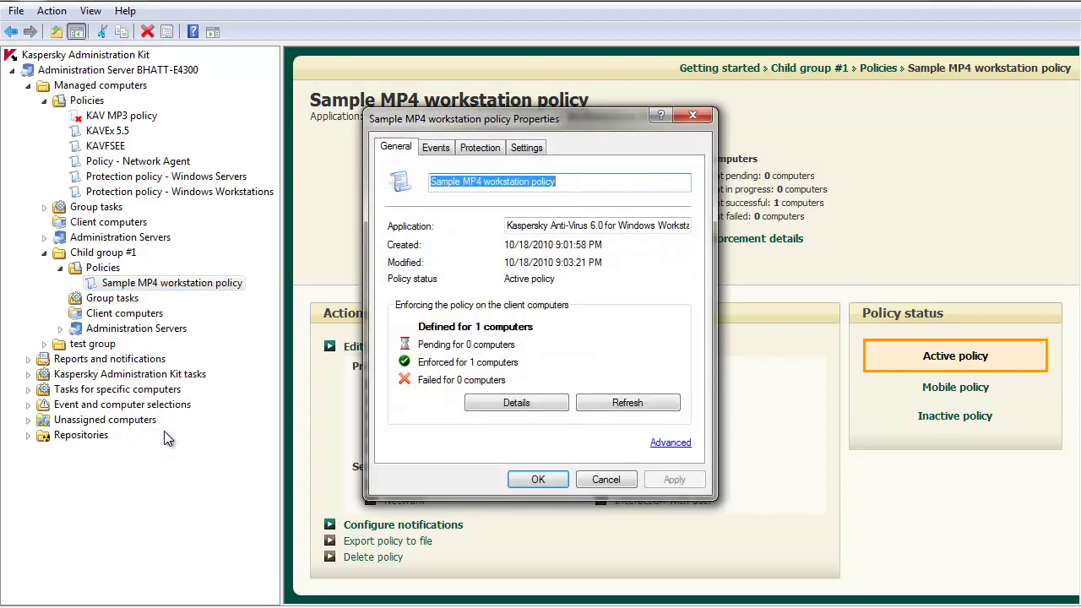
pyautogui.click(671, 444)
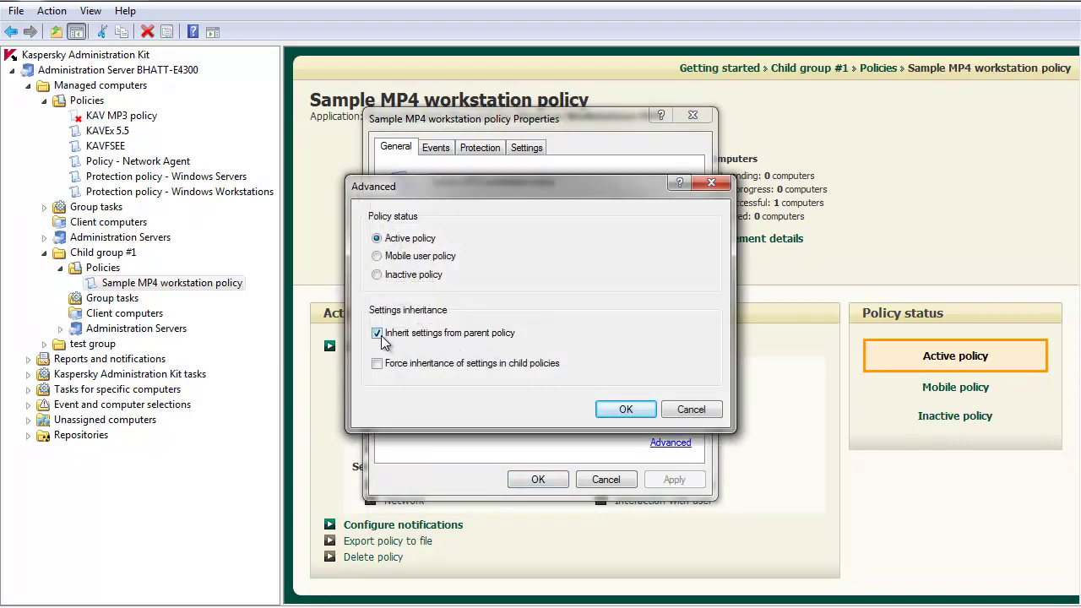
pyautogui.click(378, 334)
pyautogui.click(623, 409)
pyautogui.click(675, 480)
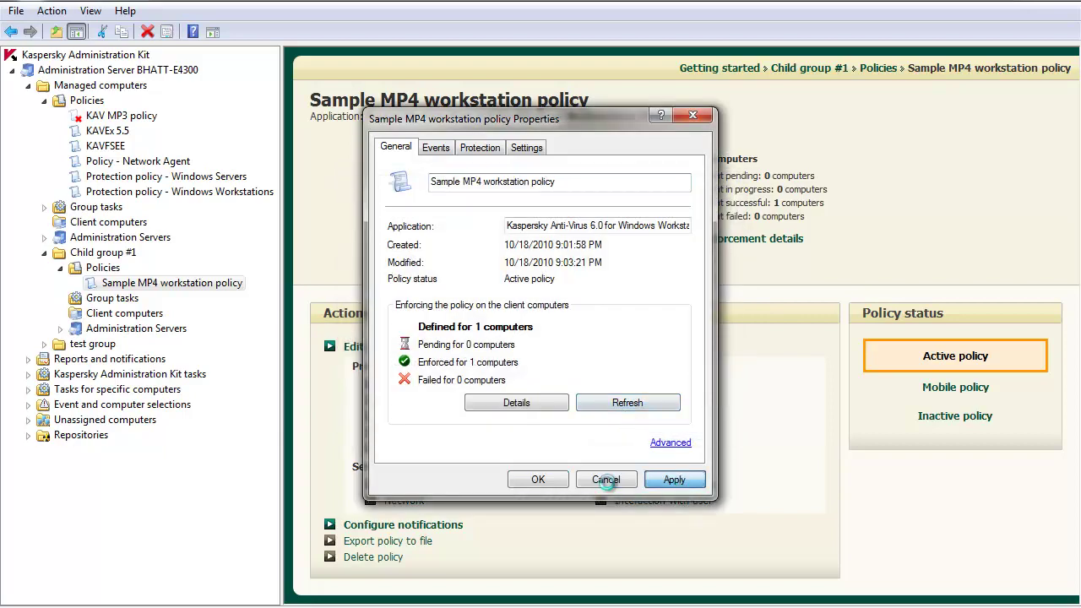
pyautogui.click(532, 479)
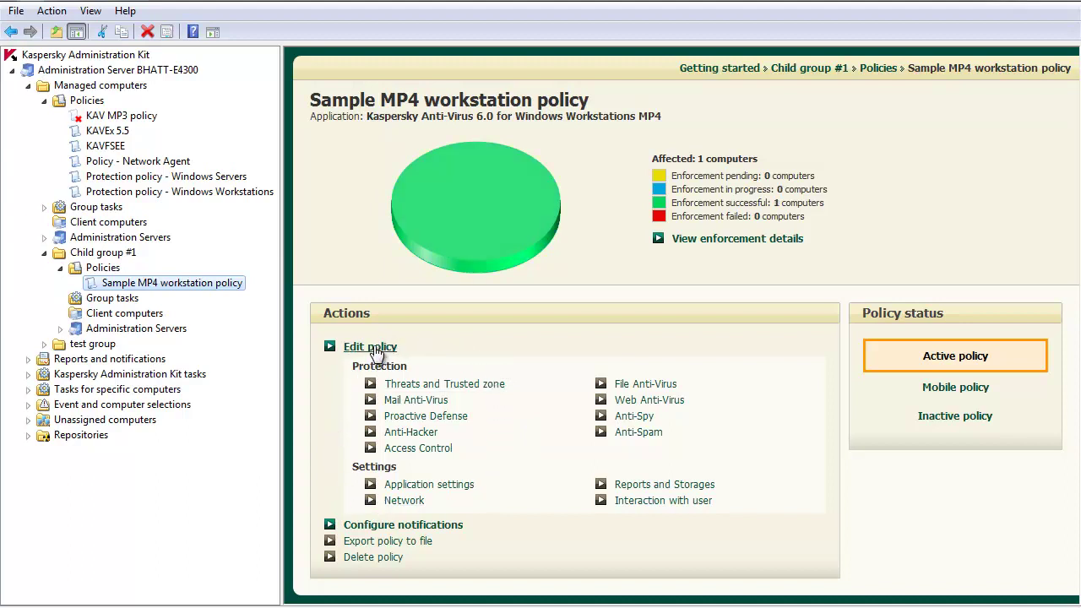
# Review the general protection and File Anti-Virus settings and their locks in the Sample MP4 workstation policy.
pyautogui.click(372, 347)
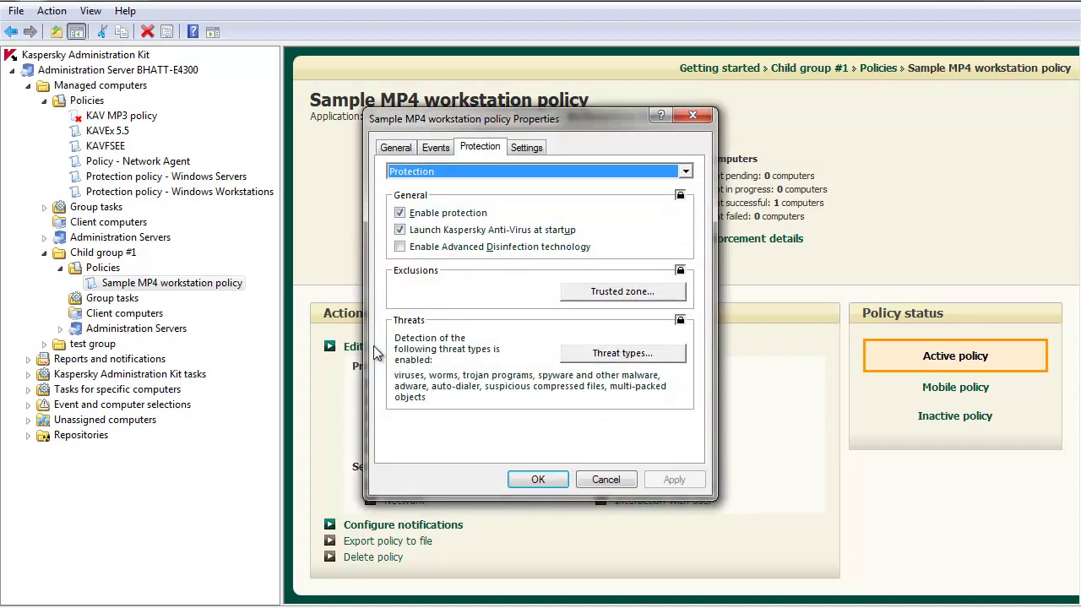
pyautogui.click(686, 172)
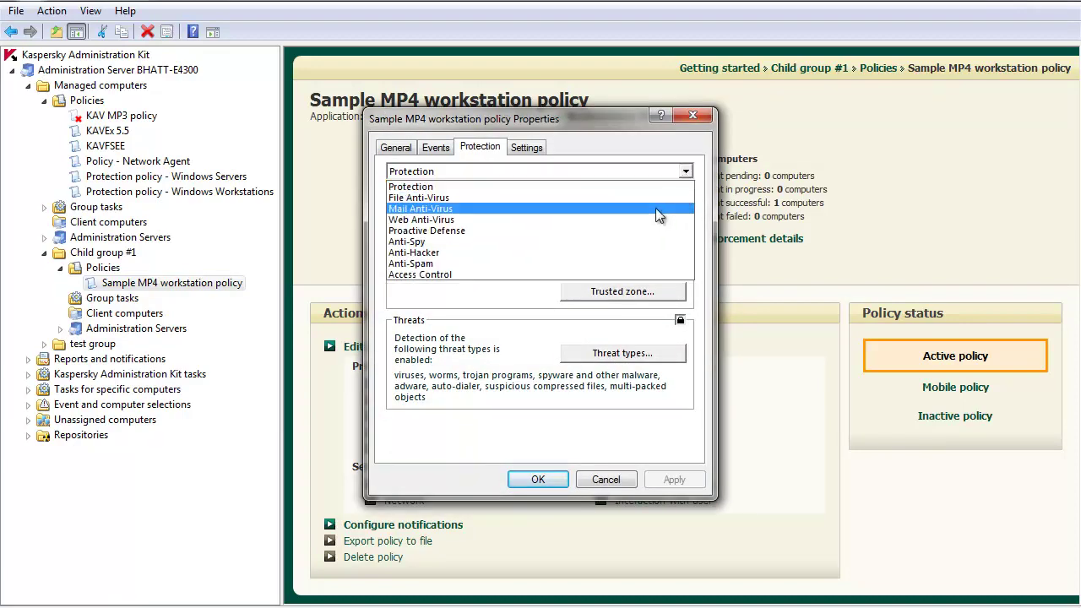
pyautogui.click(656, 199)
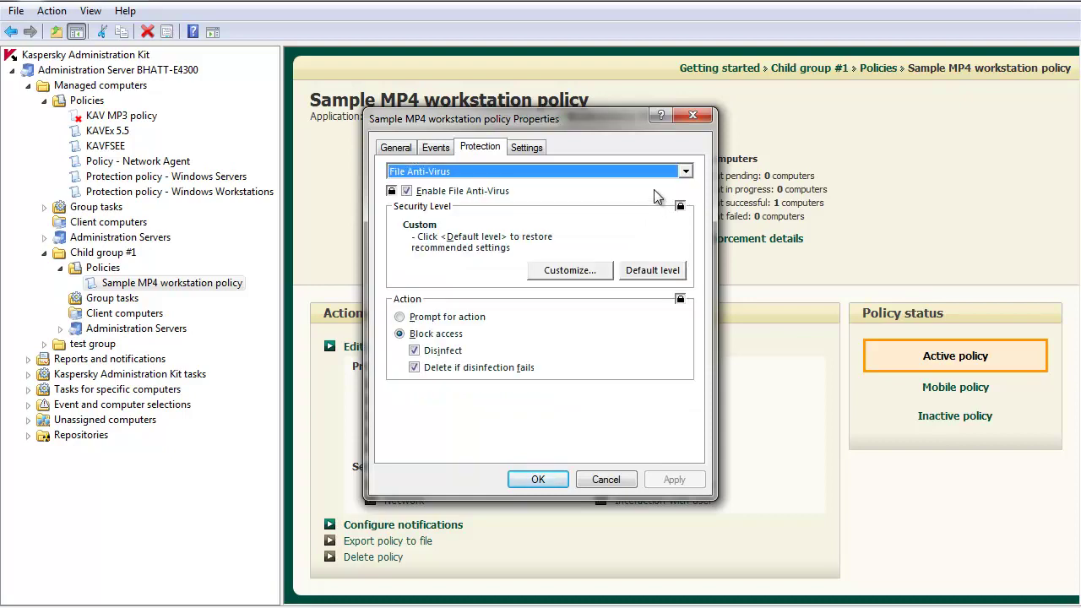
pyautogui.click(584, 272)
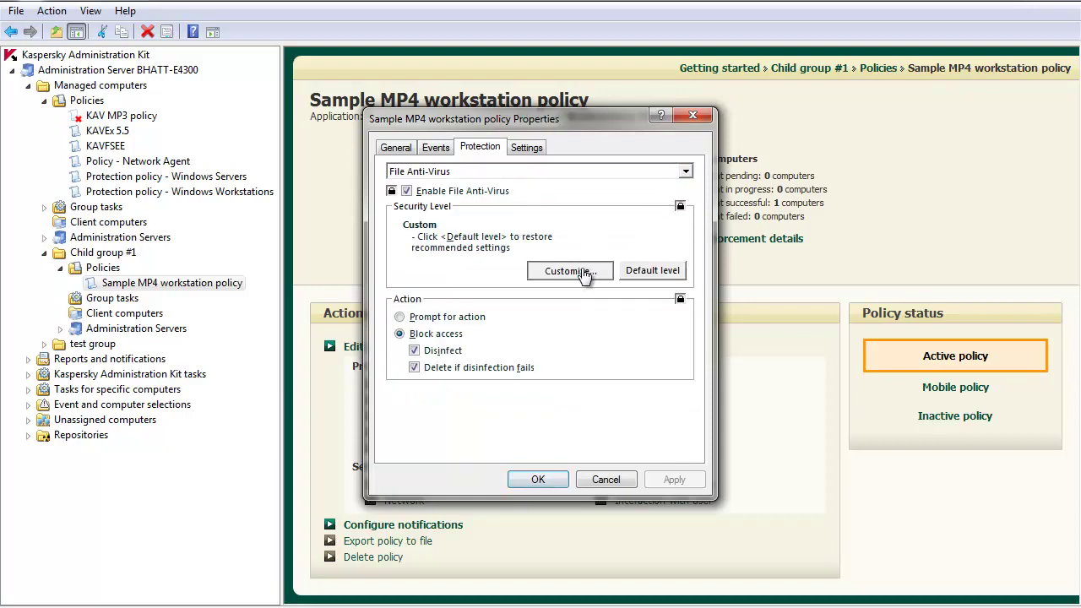
pyautogui.click(996, 556)
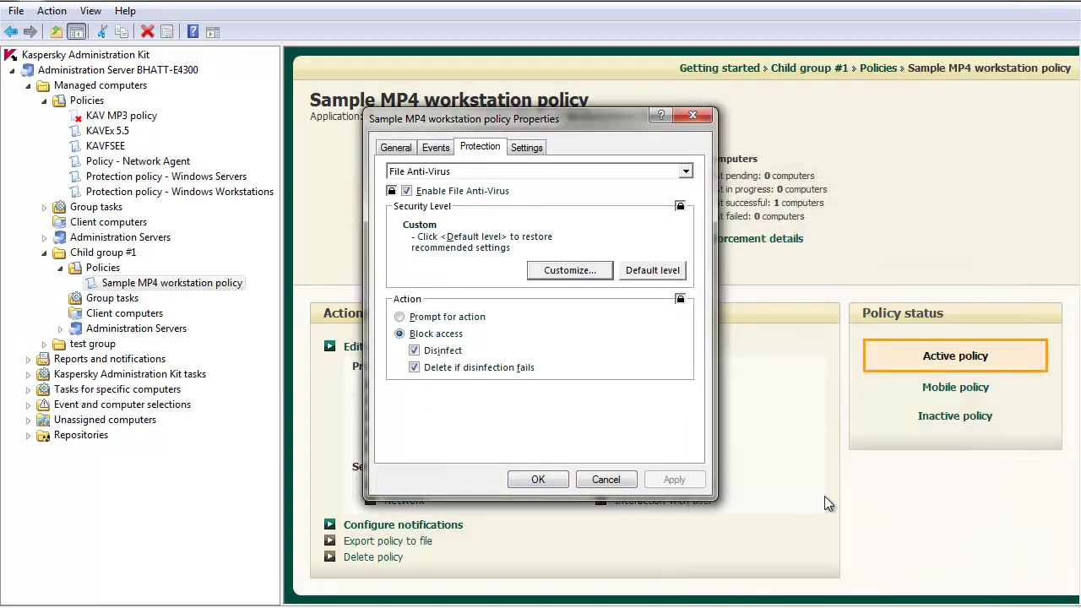
pyautogui.click(607, 479)
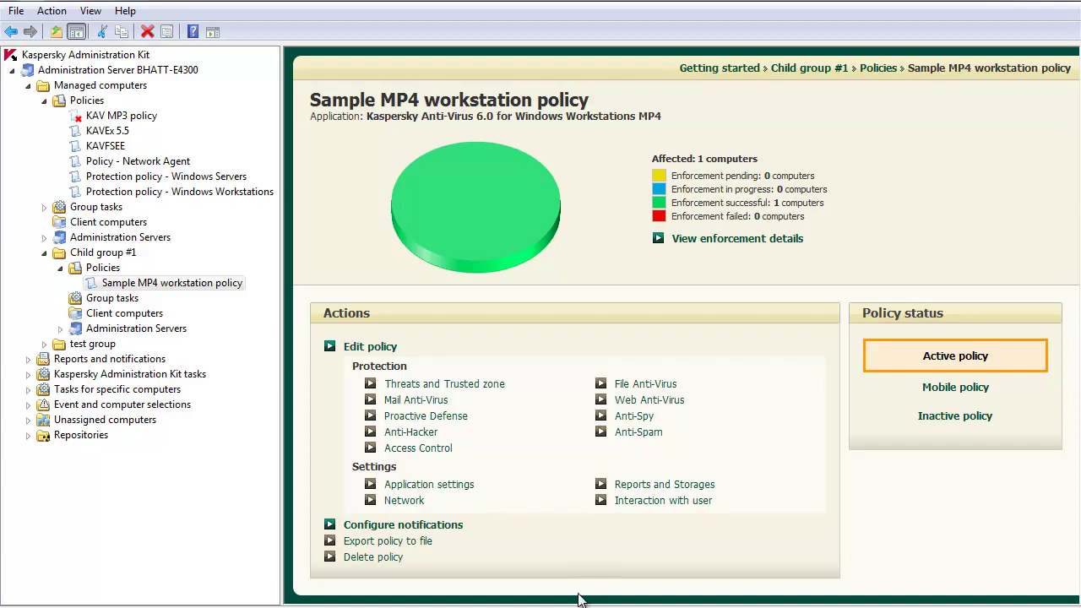
# Switch to Kaspersky Anti-Virus 6.0 for Windows Workstations and inspect which Protection and File Anti-Virus settings are locked locally.
pyautogui.click(584, 605)
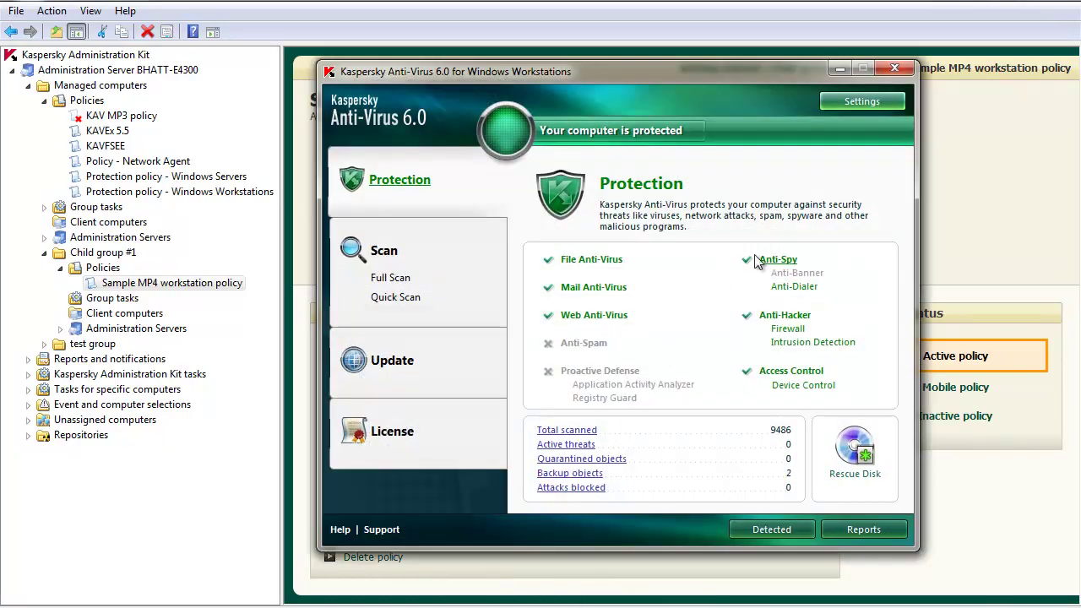
pyautogui.click(852, 107)
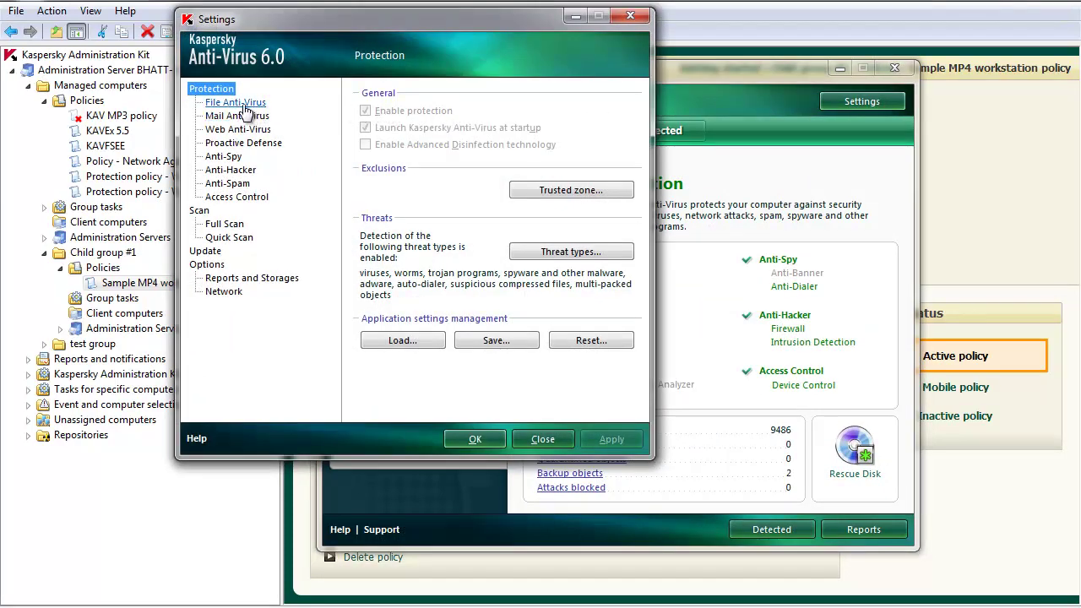
pyautogui.click(242, 104)
pyautogui.click(245, 118)
pyautogui.click(244, 104)
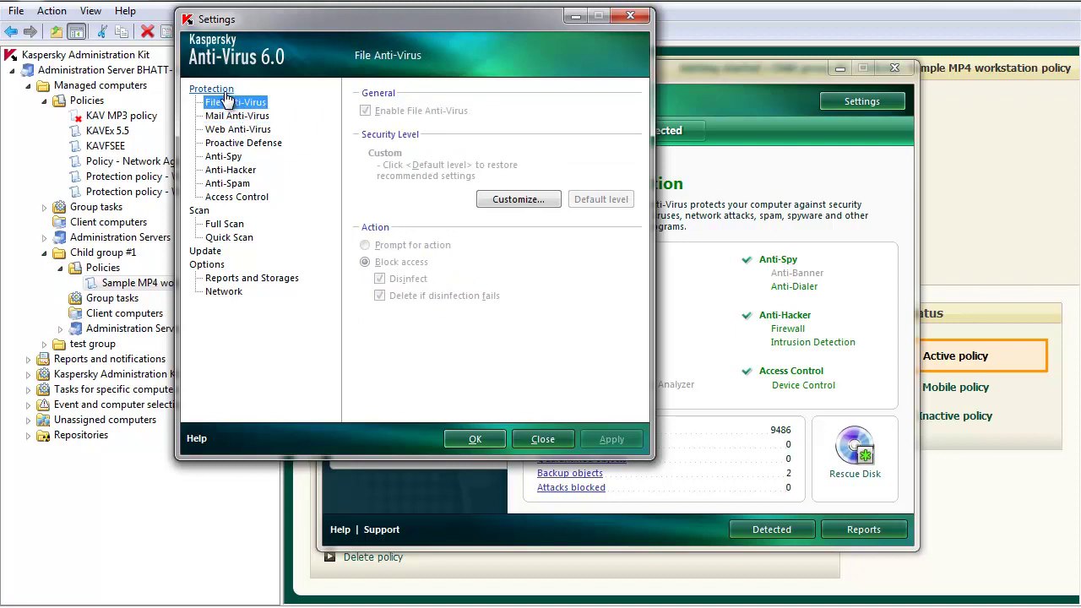
pyautogui.click(475, 440)
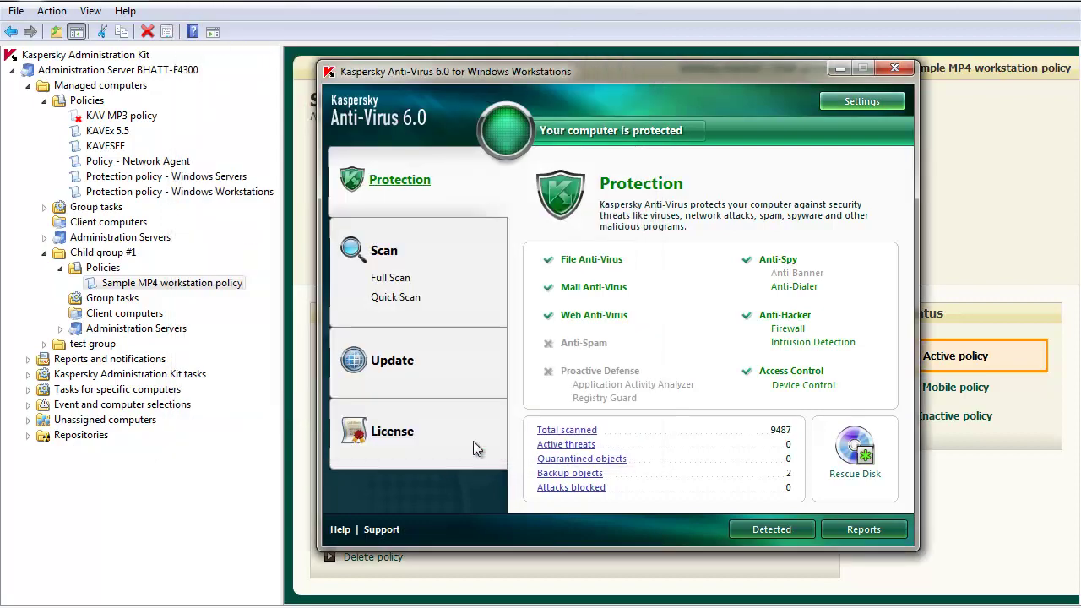
pyautogui.click(895, 70)
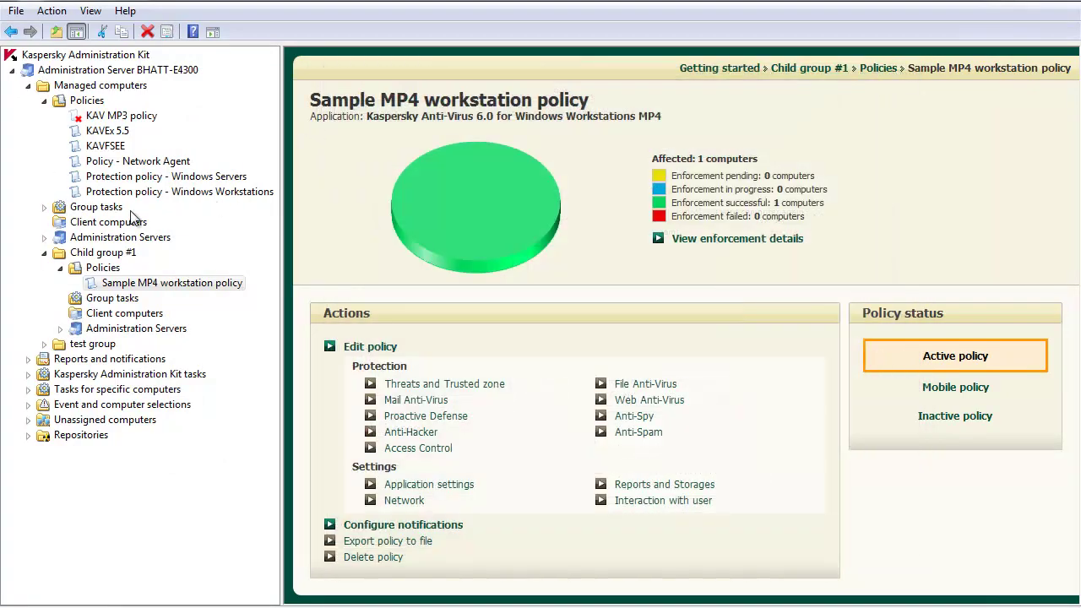
# Unlock the General and Exclusions protection settings in "Protection policy - Windows Workstations" under Managed computers and apply the change.
pyautogui.click(131, 195)
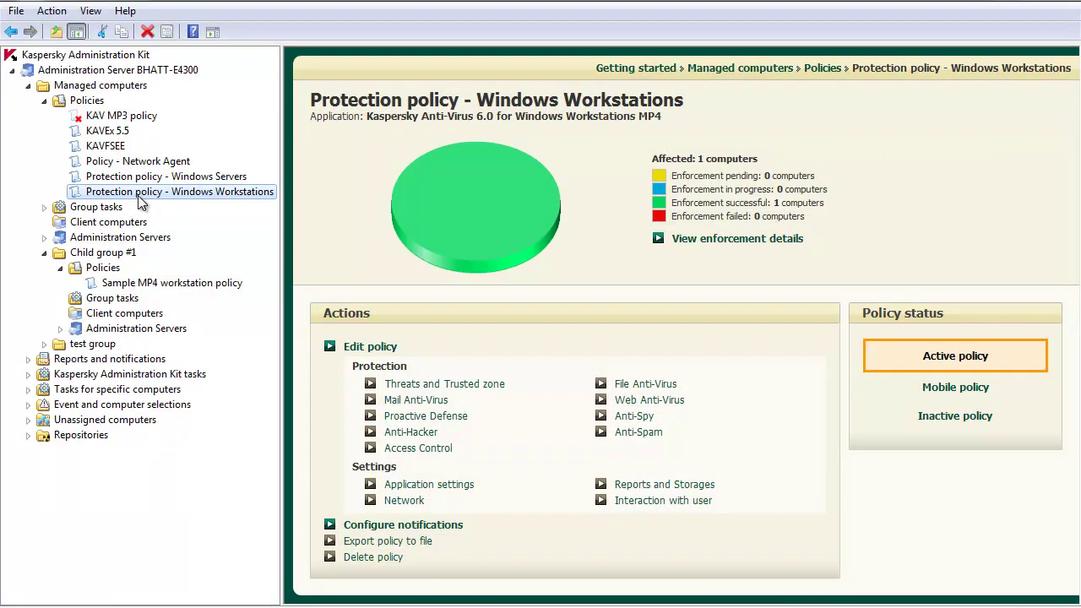
pyautogui.rightClick(140, 200)
pyautogui.click(191, 347)
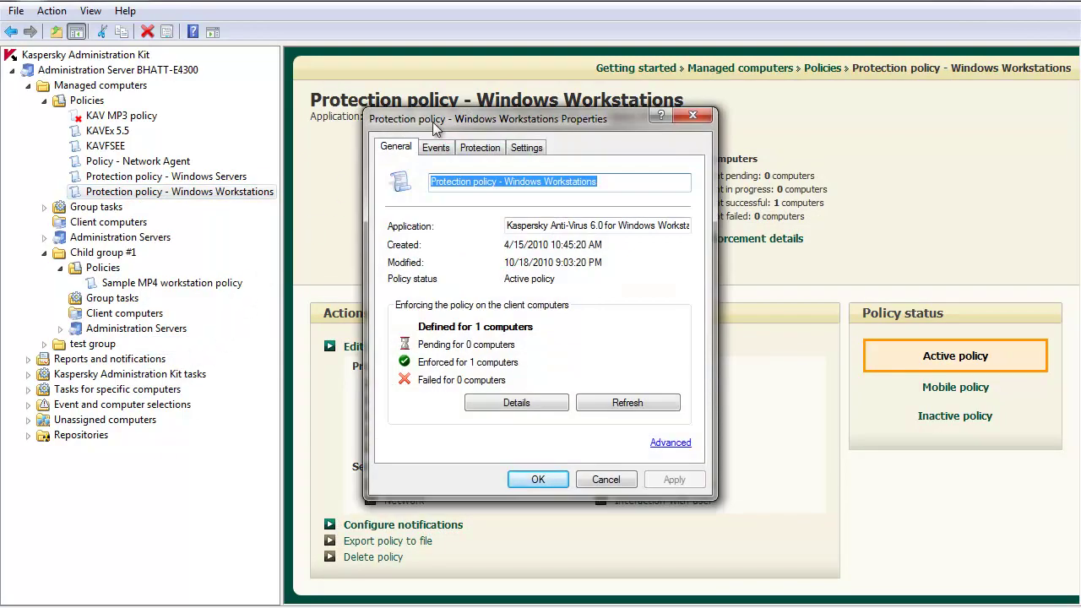
pyautogui.click(481, 150)
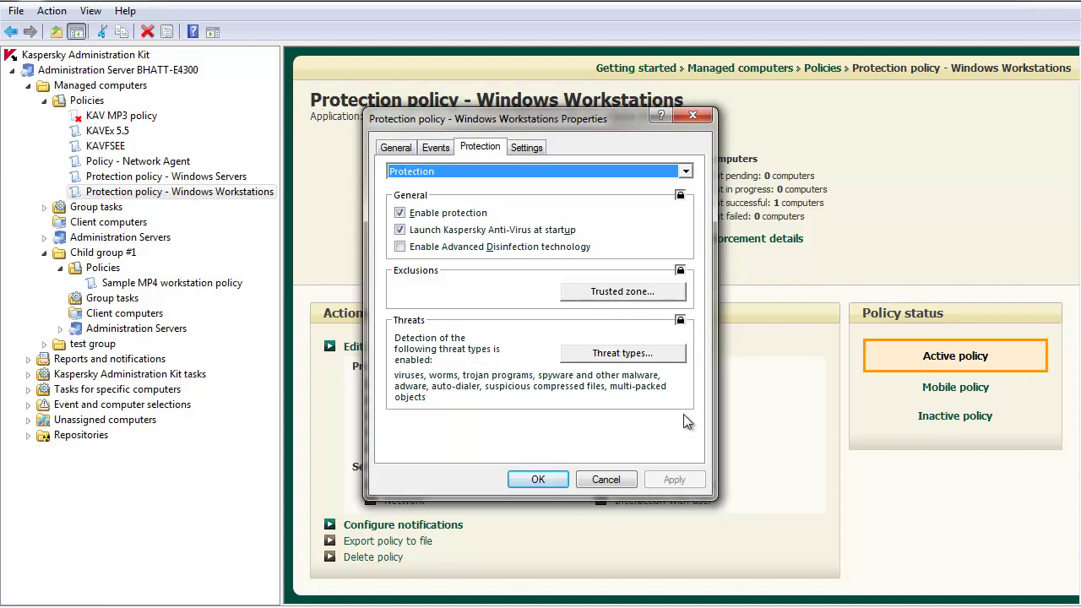
pyautogui.click(681, 197)
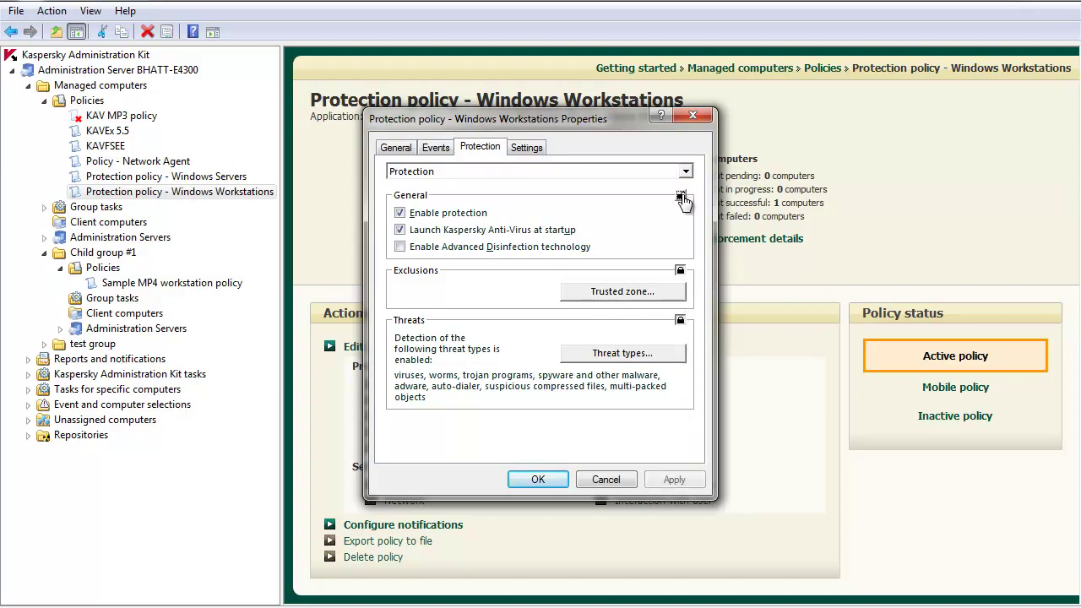
pyautogui.click(680, 272)
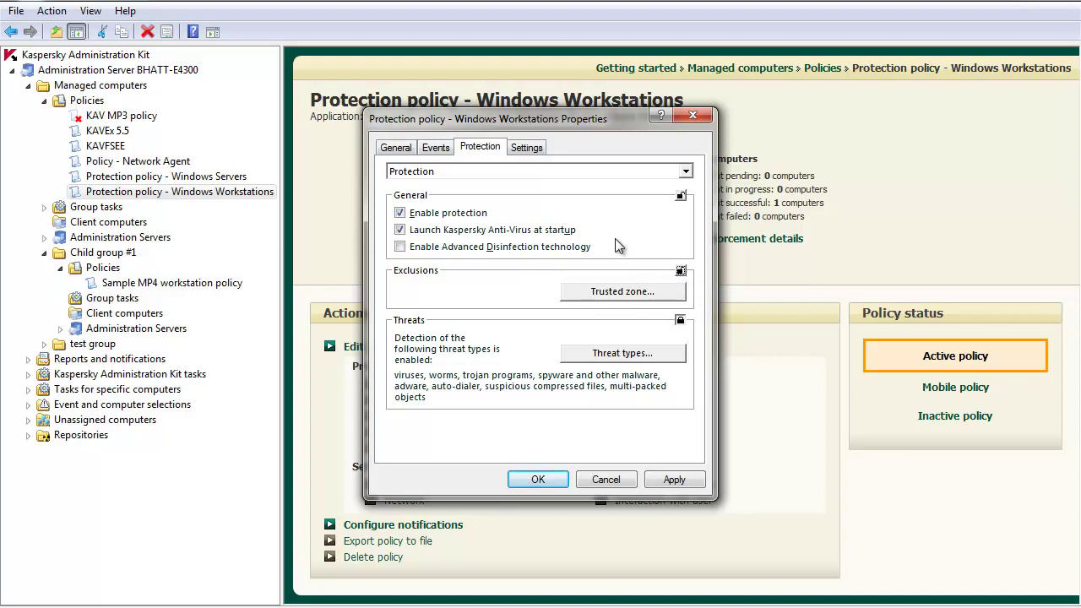
pyautogui.click(675, 480)
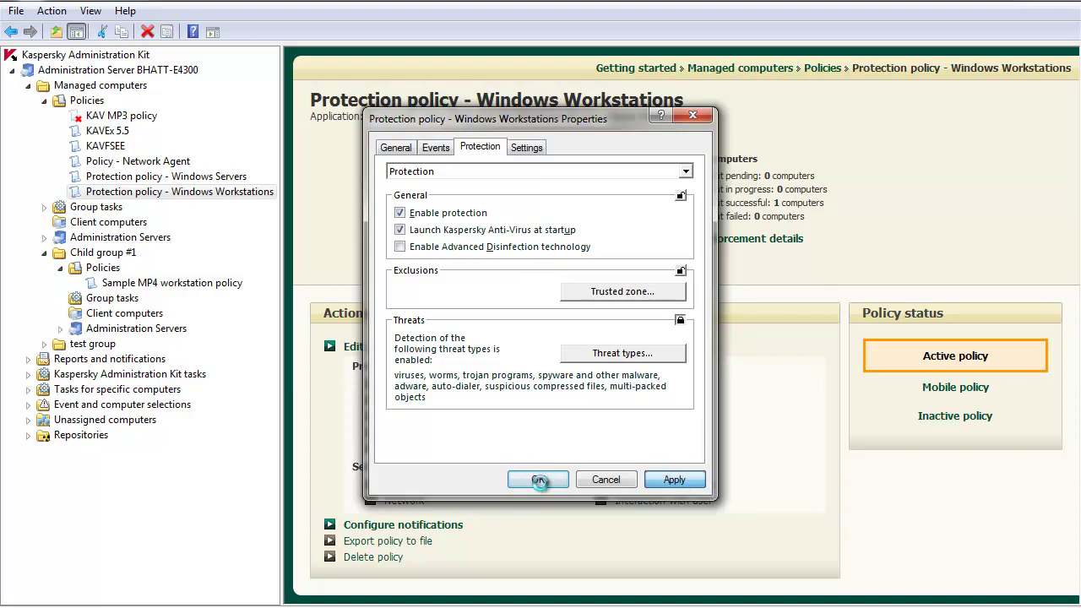
pyautogui.click(538, 481)
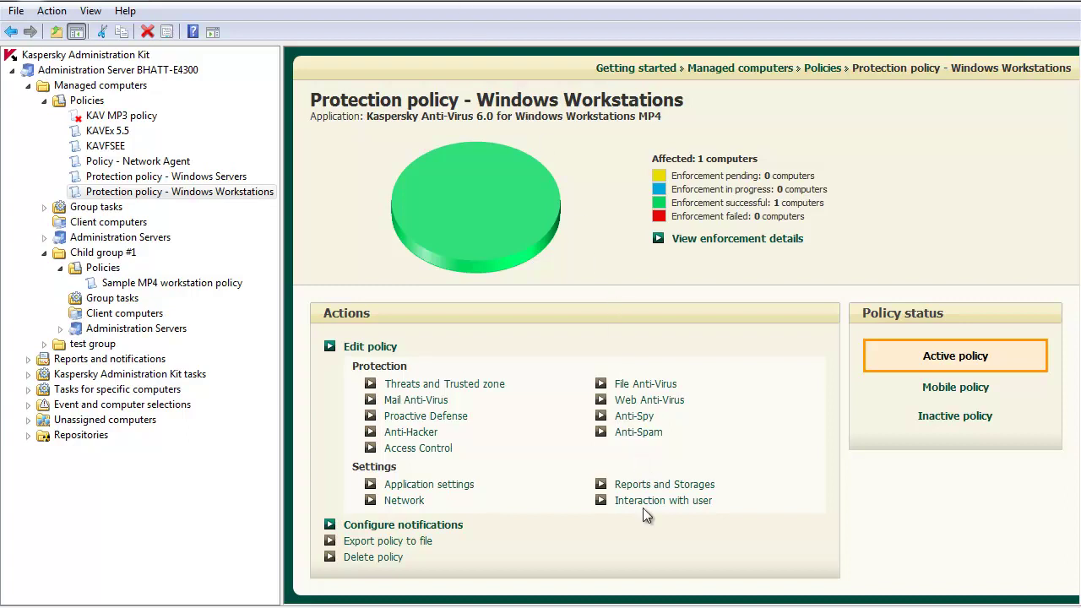
# Switch to the local Kaspersky Anti-Virus 6.0 and check whether its general protection options, including launch at startup, can be edited.
pyautogui.moveTo(598, 605)
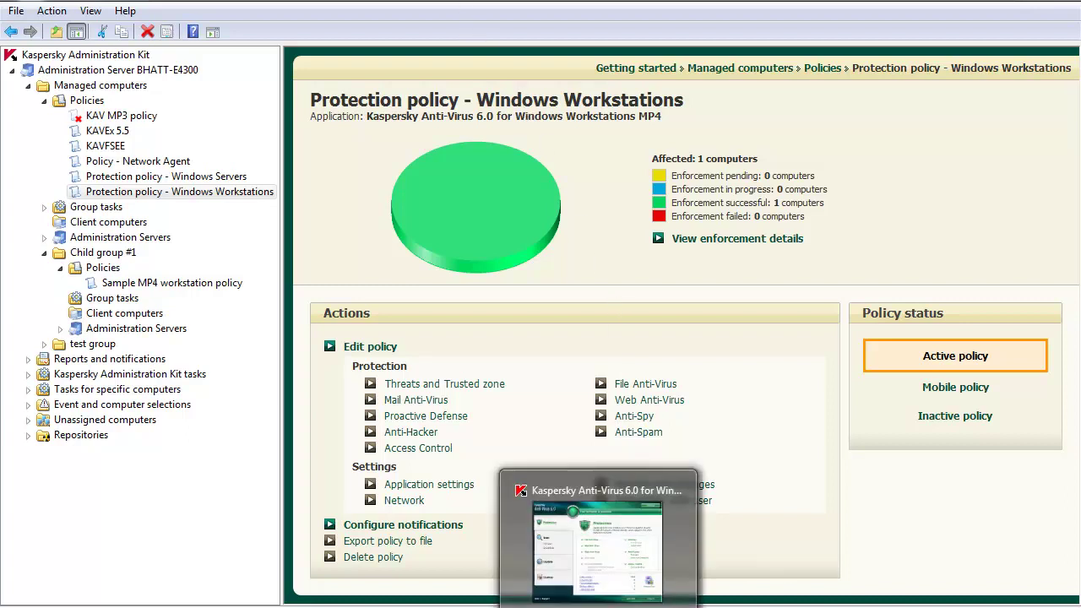
pyautogui.click(598, 549)
pyautogui.click(847, 104)
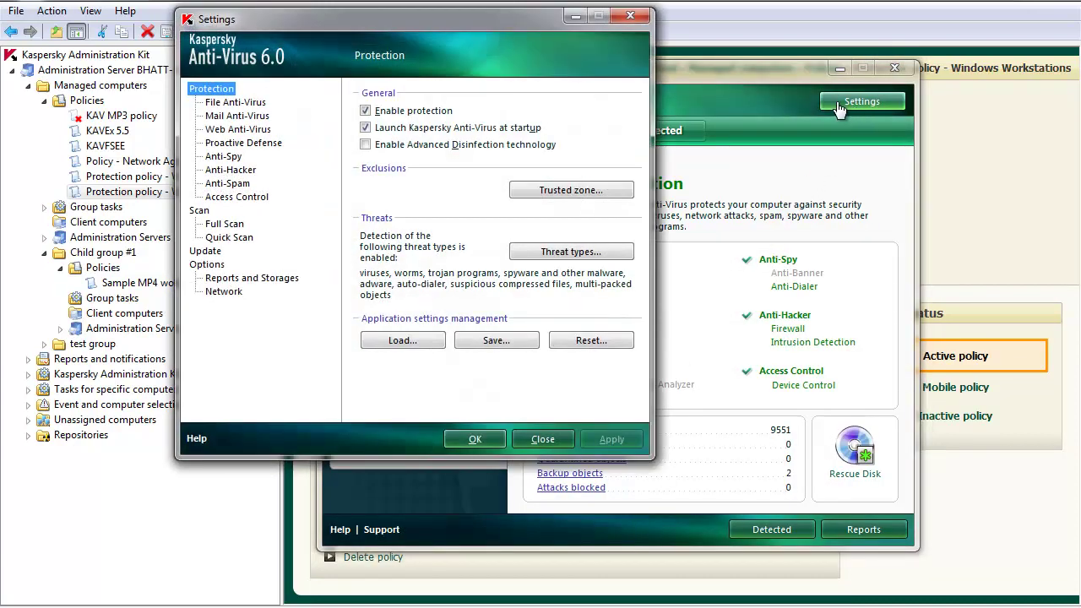
pyautogui.click(237, 108)
pyautogui.press('Tab')
pyautogui.press('space')
pyautogui.press('space')
pyautogui.click(211, 88)
pyautogui.click(364, 128)
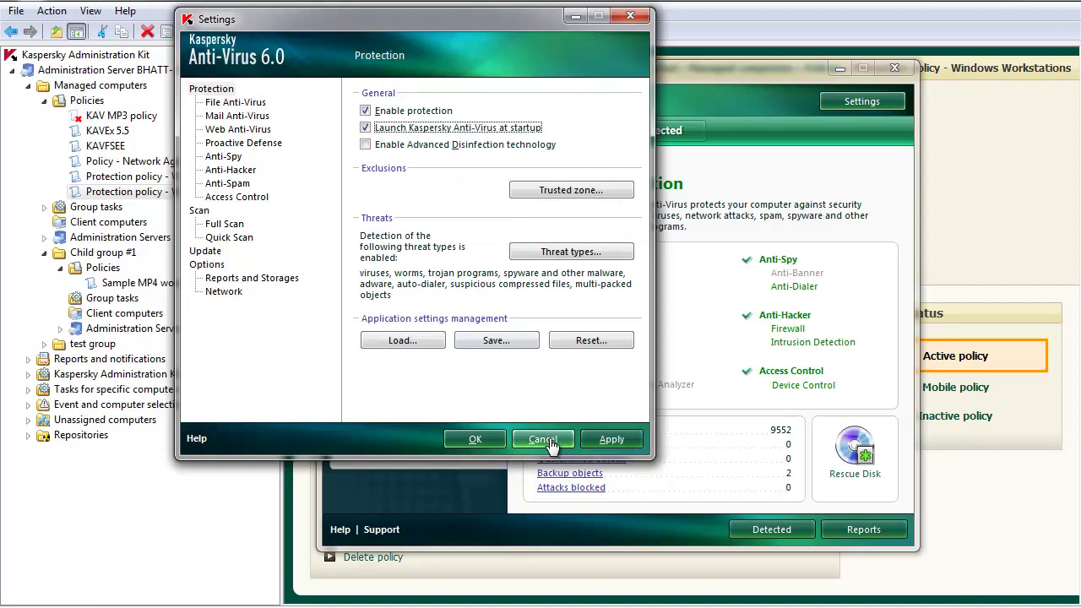
pyautogui.click(474, 440)
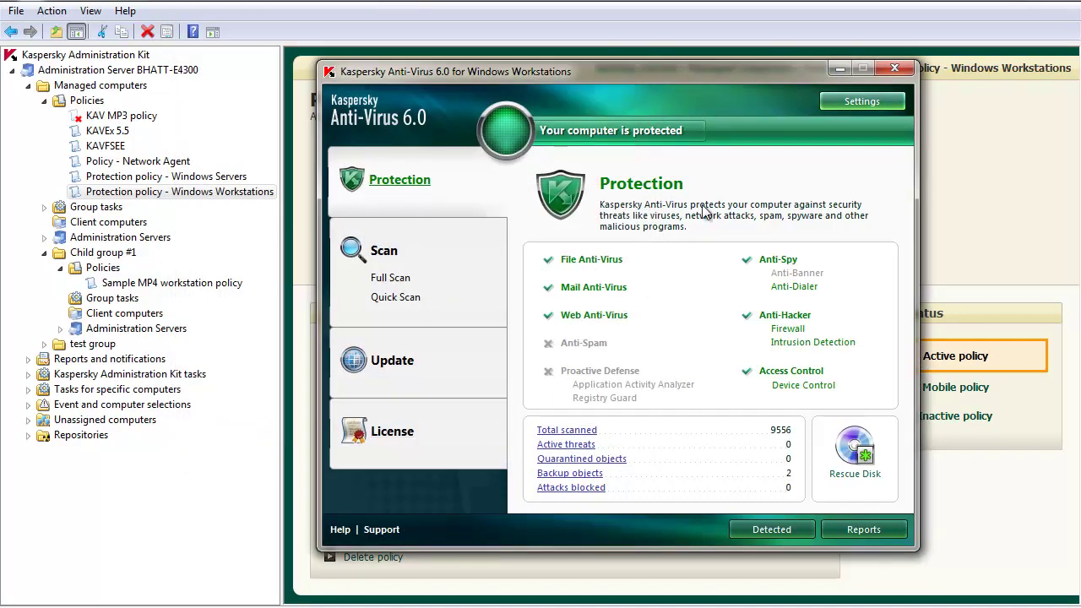
pyautogui.click(897, 68)
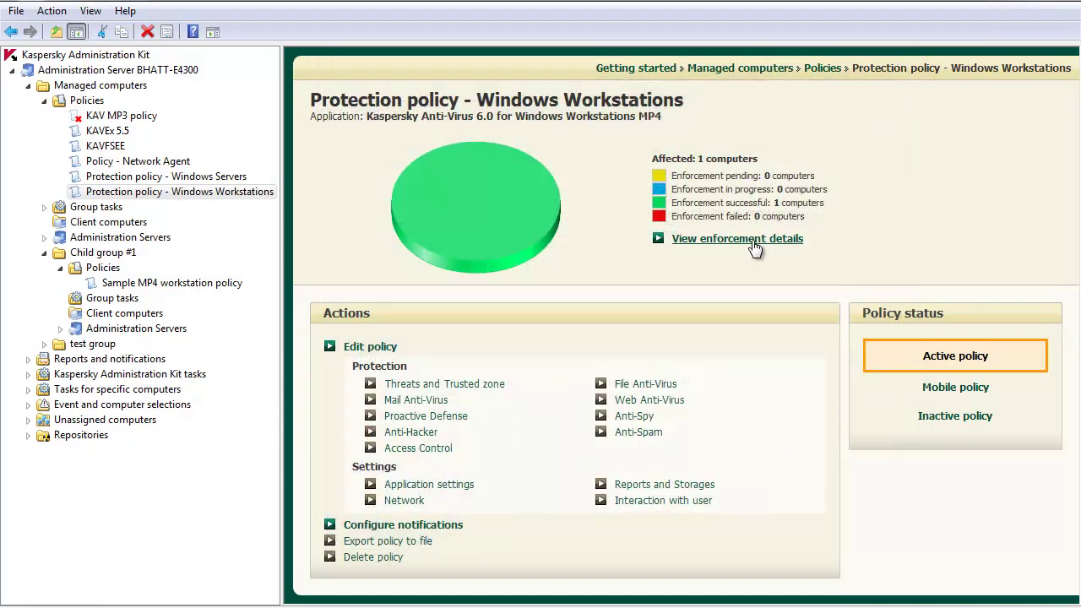